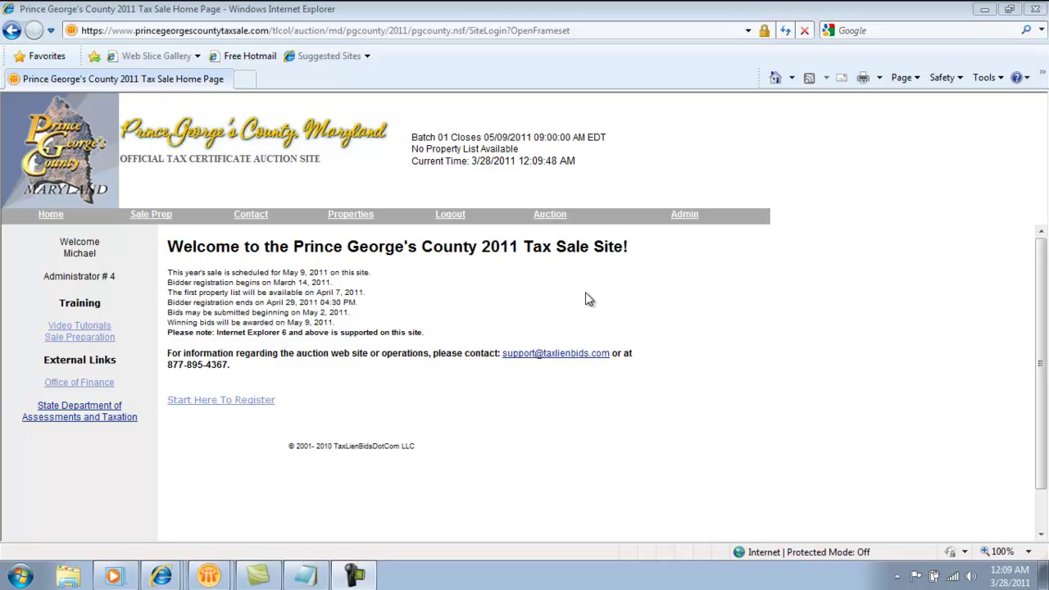
# - Start a new bid formula in the auction section and name it AV * .65
pyautogui.click(550, 216)
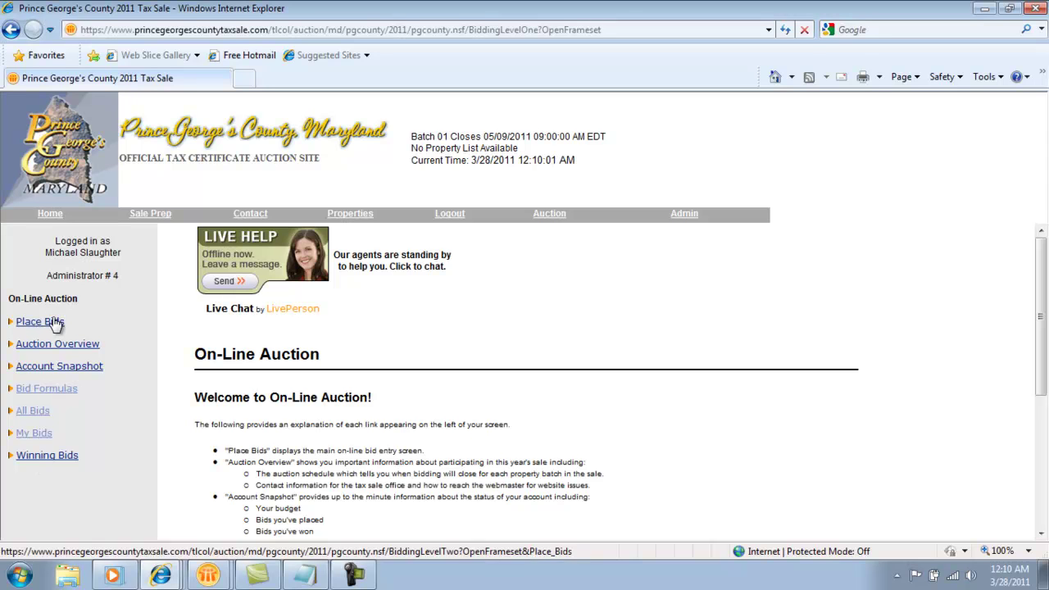
pyautogui.click(47, 388)
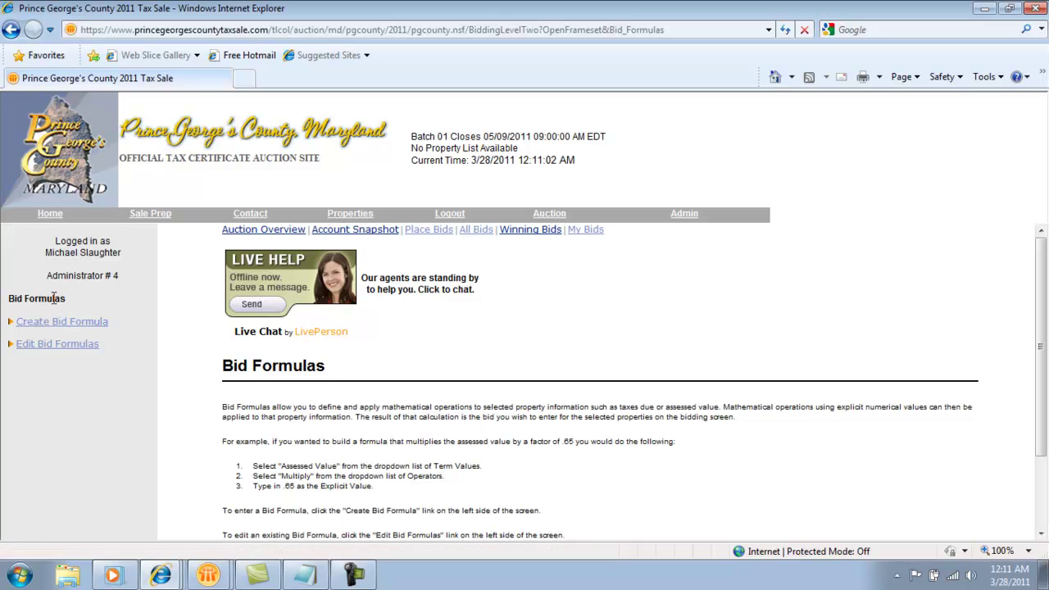
pyautogui.click(64, 322)
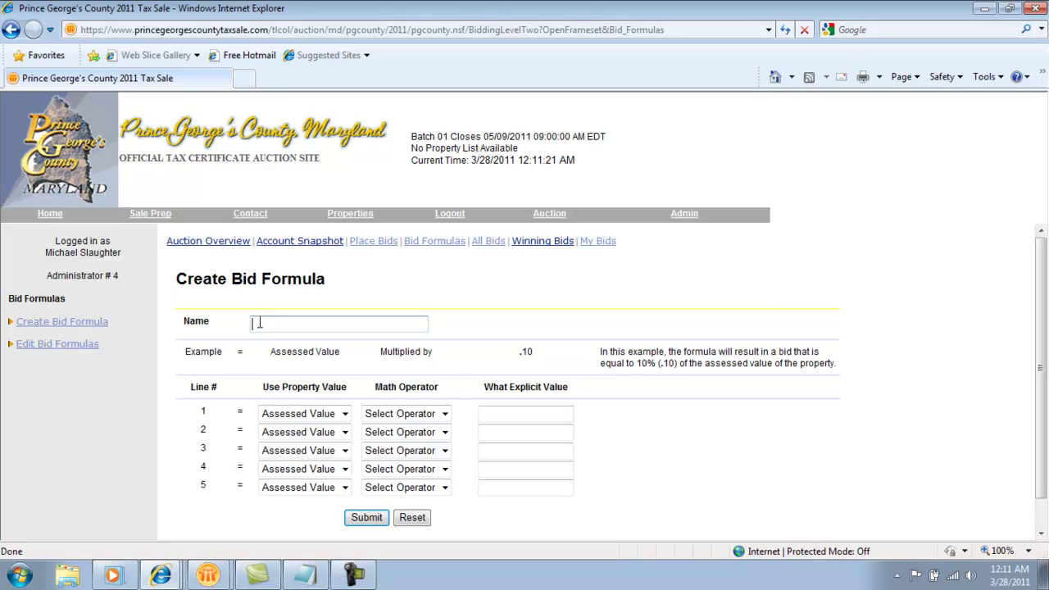
pyautogui.write('AM')
pyautogui.write(' * .65')
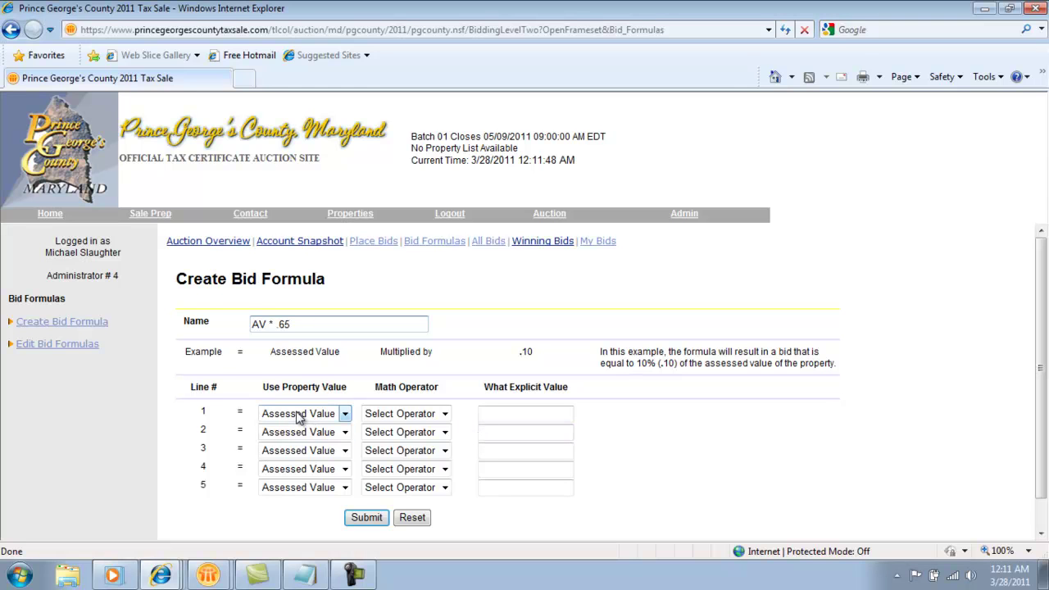
# - Define the formula's first line as Assessed Value multiplied by .65 and submit the formula
pyautogui.click(407, 415)
pyautogui.click(406, 442)
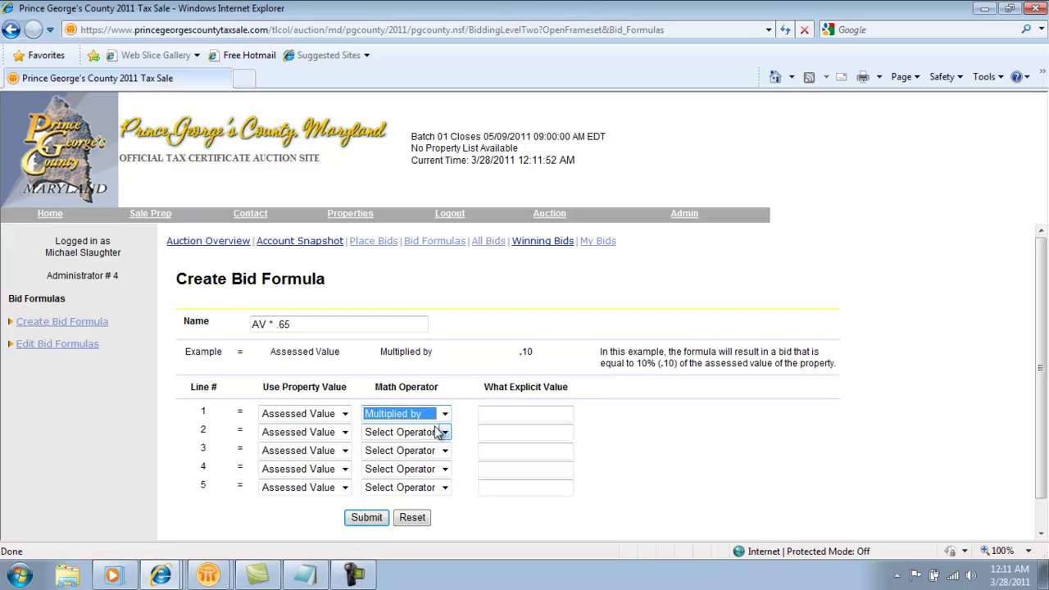
pyautogui.click(497, 413)
pyautogui.write('.65')
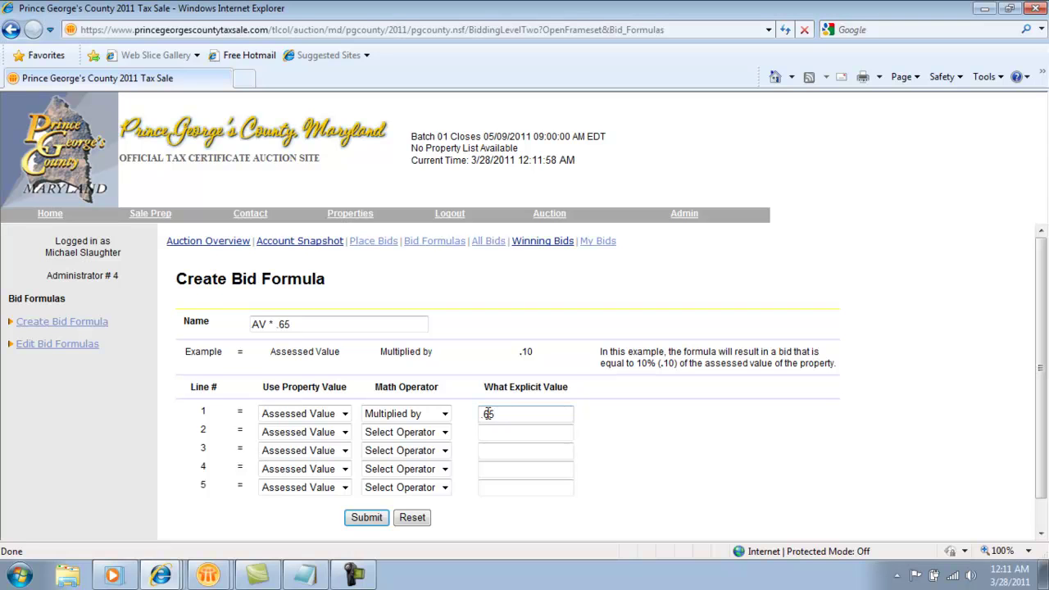
pyautogui.click(367, 519)
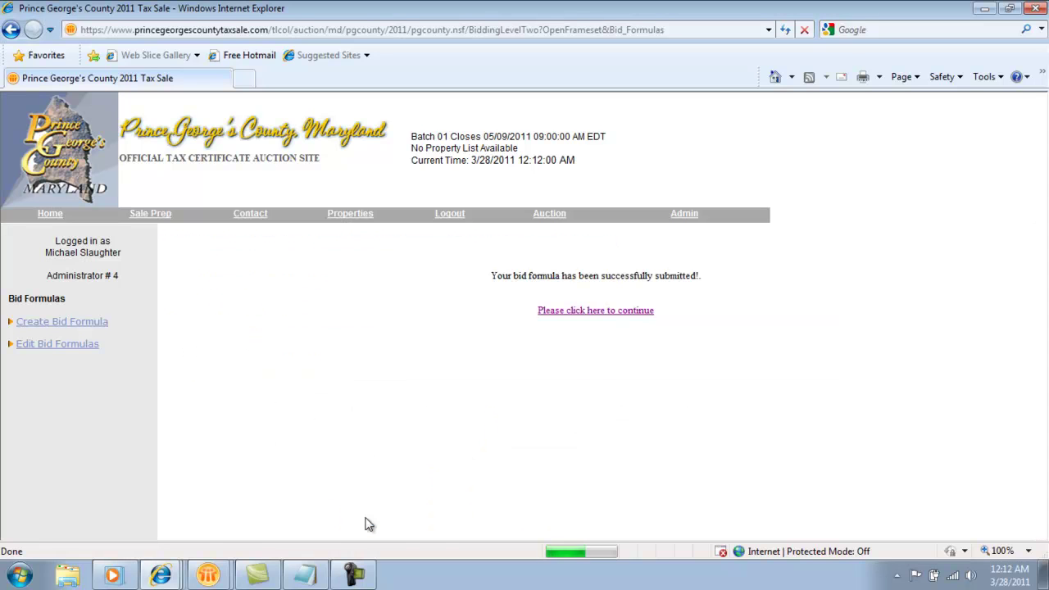
pyautogui.click(604, 316)
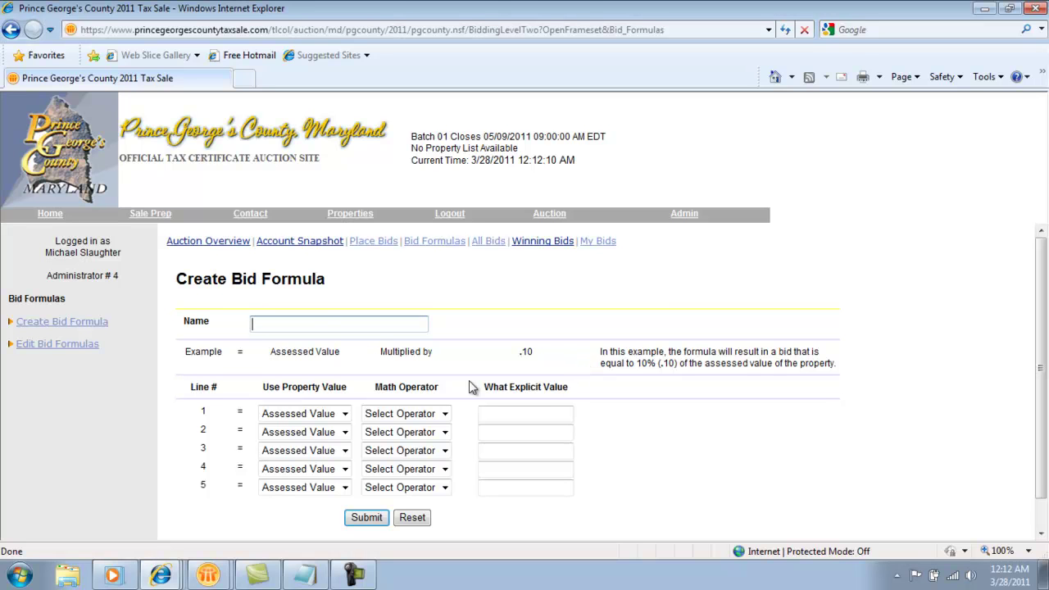
# - Edit the existing bid formula, rename it Assessed Value * .65 and save the change
pyautogui.click(33, 347)
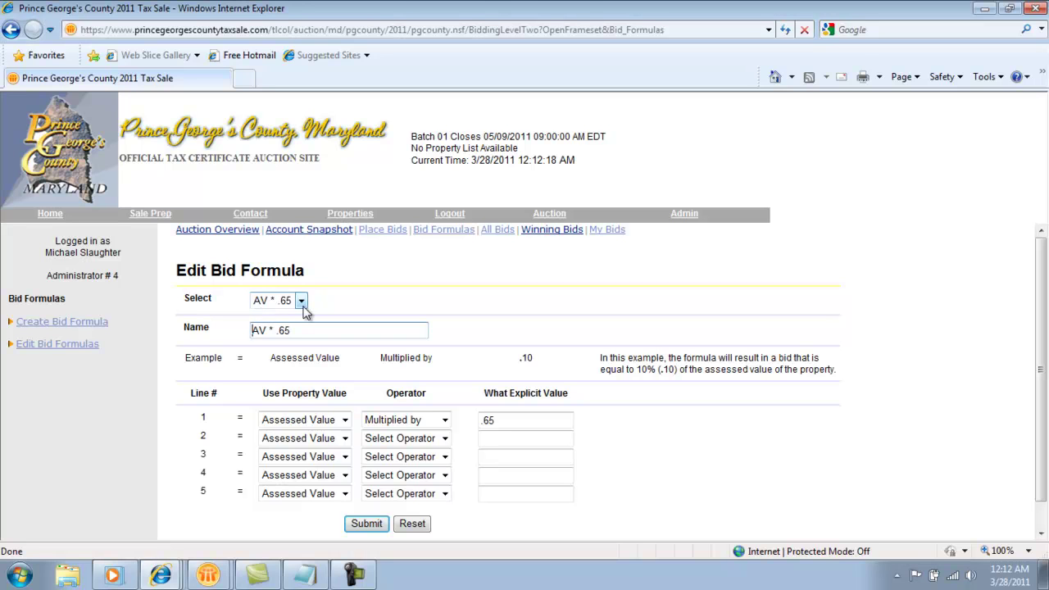
pyautogui.click(261, 332)
pyautogui.write('sses')
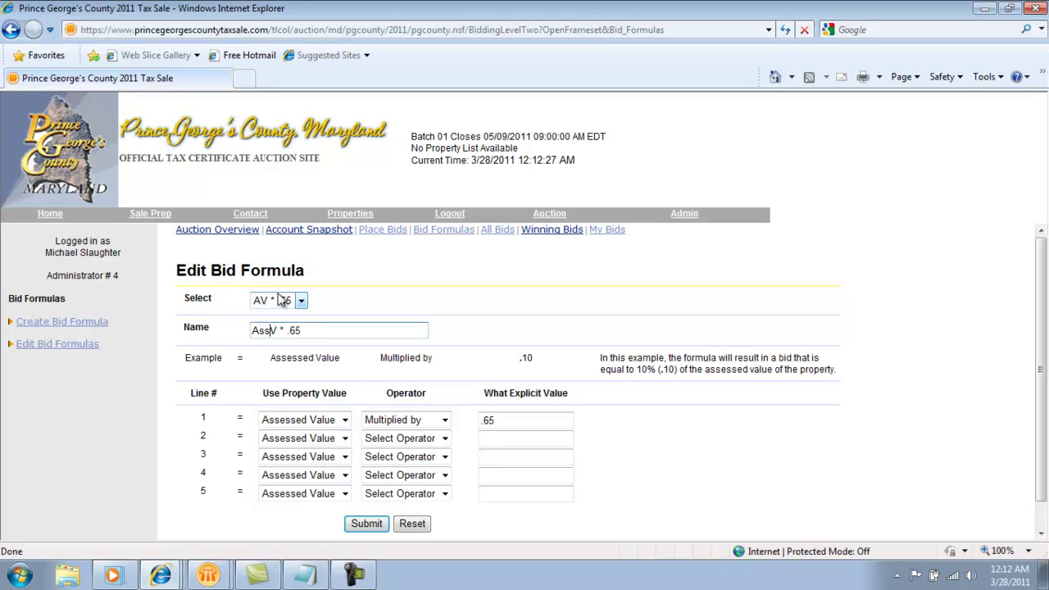
pyautogui.write('sed Value')
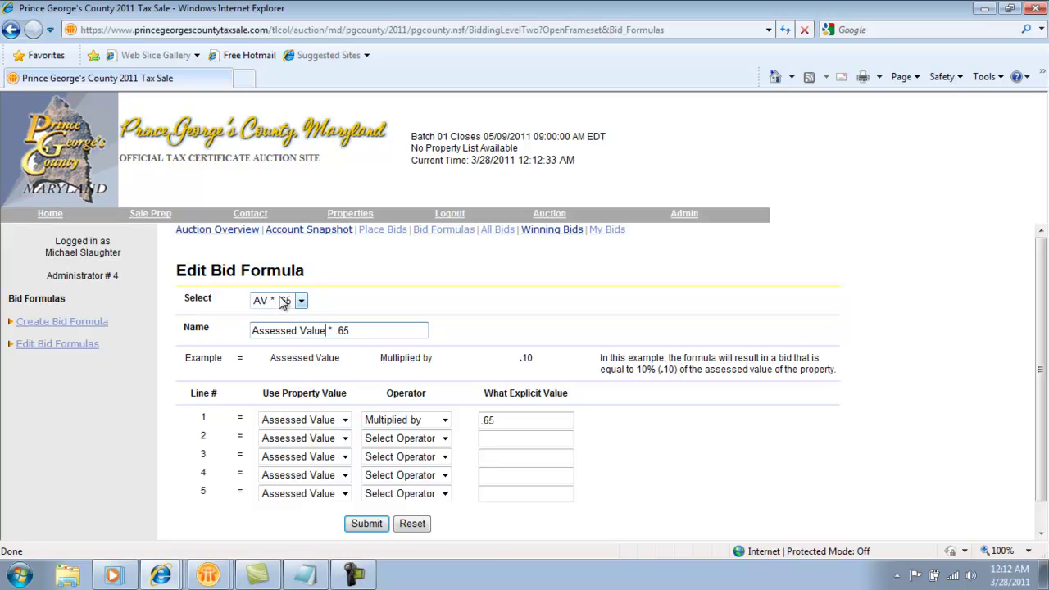
pyautogui.click(366, 528)
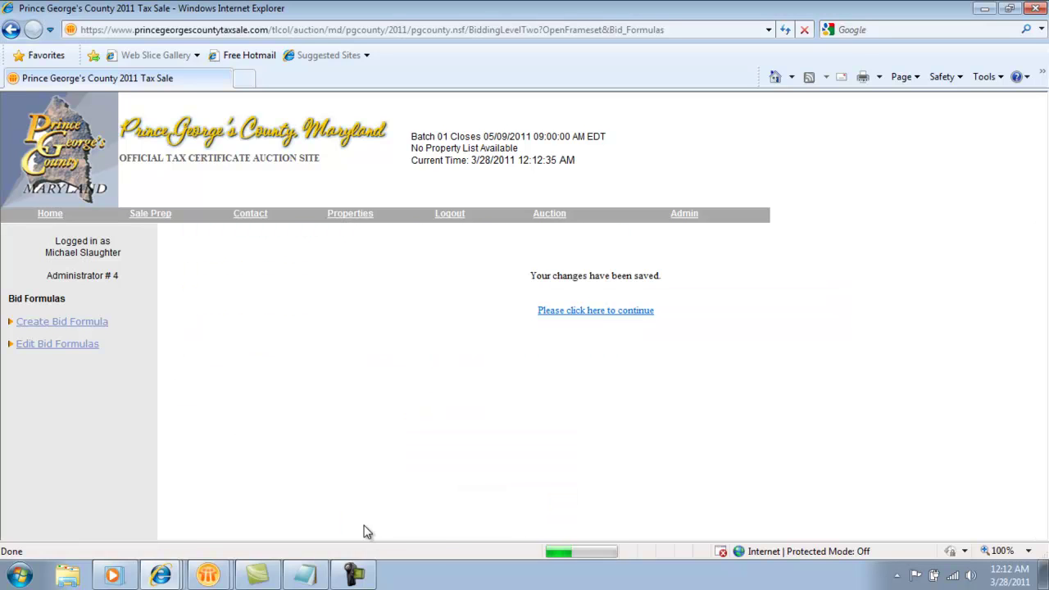
pyautogui.click(556, 313)
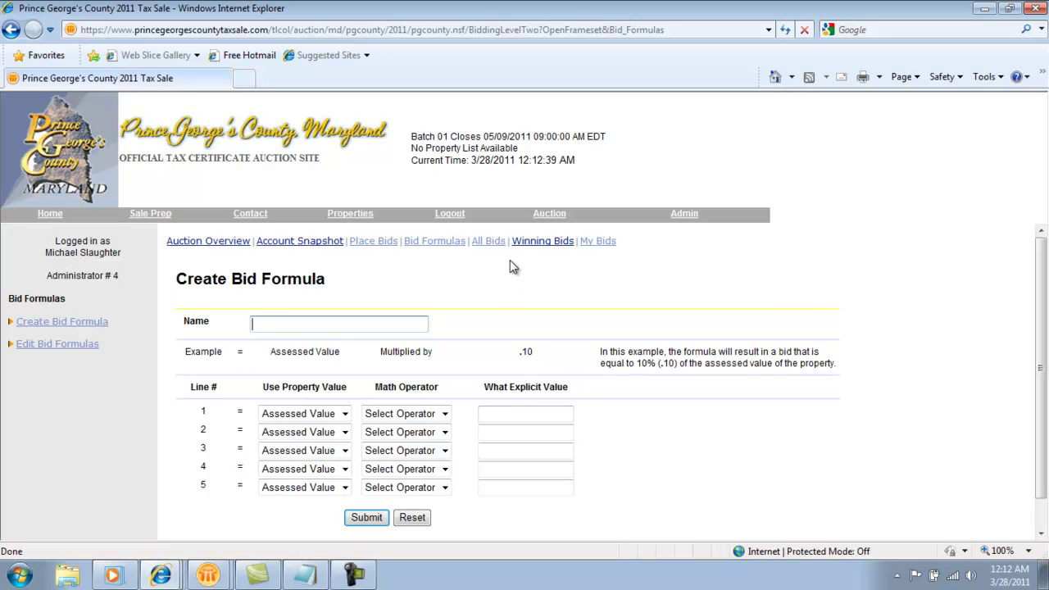
# - Open the on-screen bid entry page and choose the Assessed Value * .65 bid formula
pyautogui.click(366, 244)
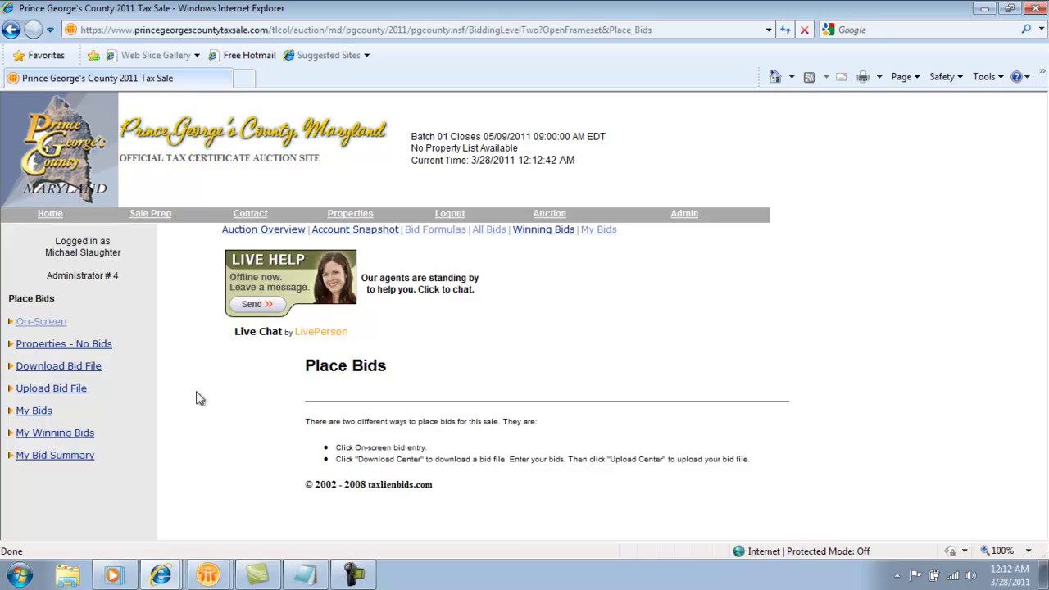
pyautogui.click(31, 325)
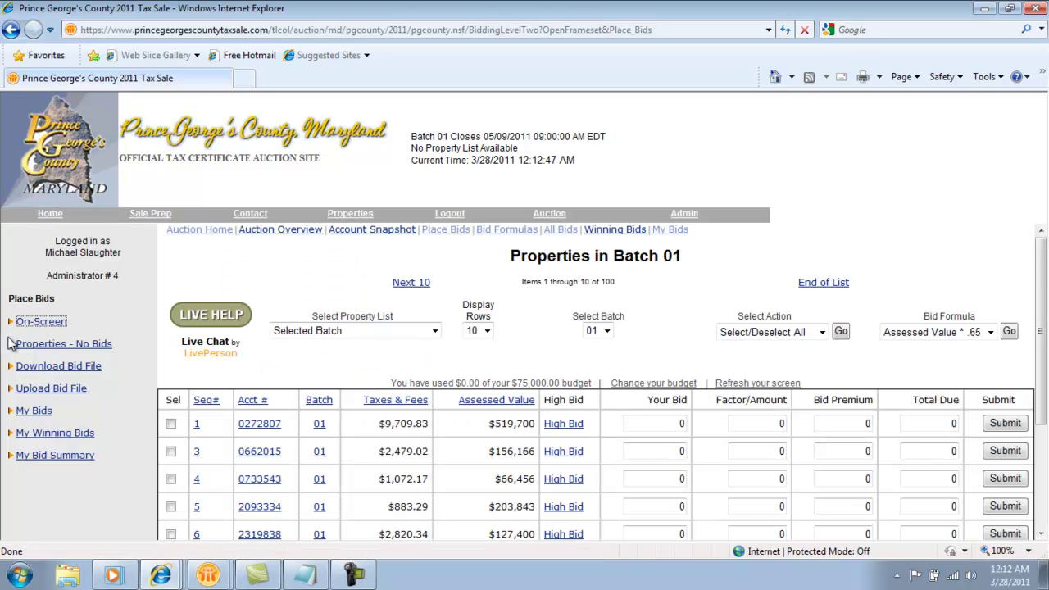
pyautogui.click(914, 334)
pyautogui.click(914, 334)
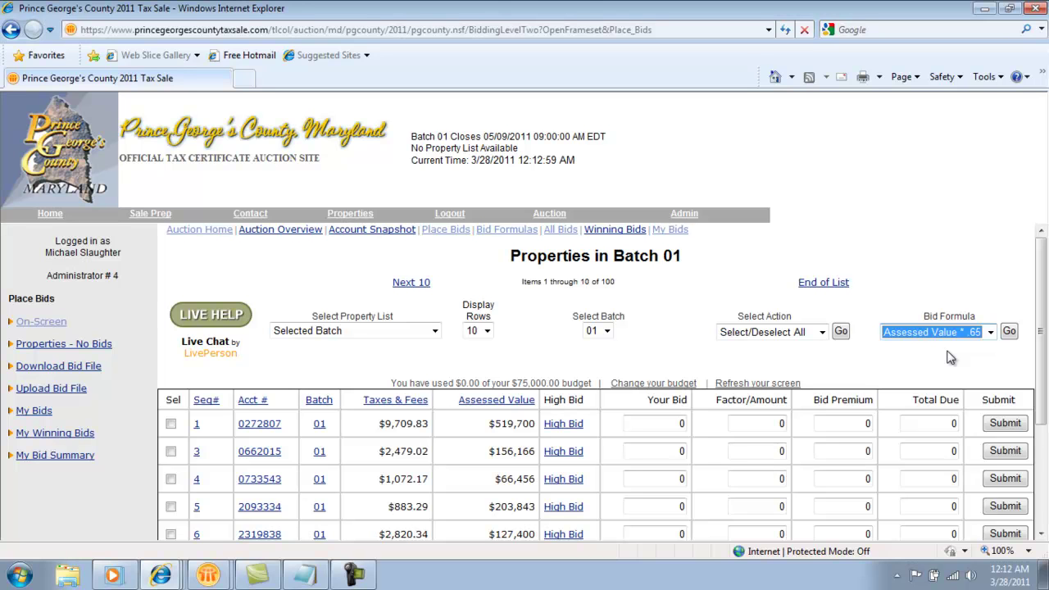
# - Load the Bowie property list, select all its properties and apply the Assessed Value * .65 bid formula to them
pyautogui.click(321, 338)
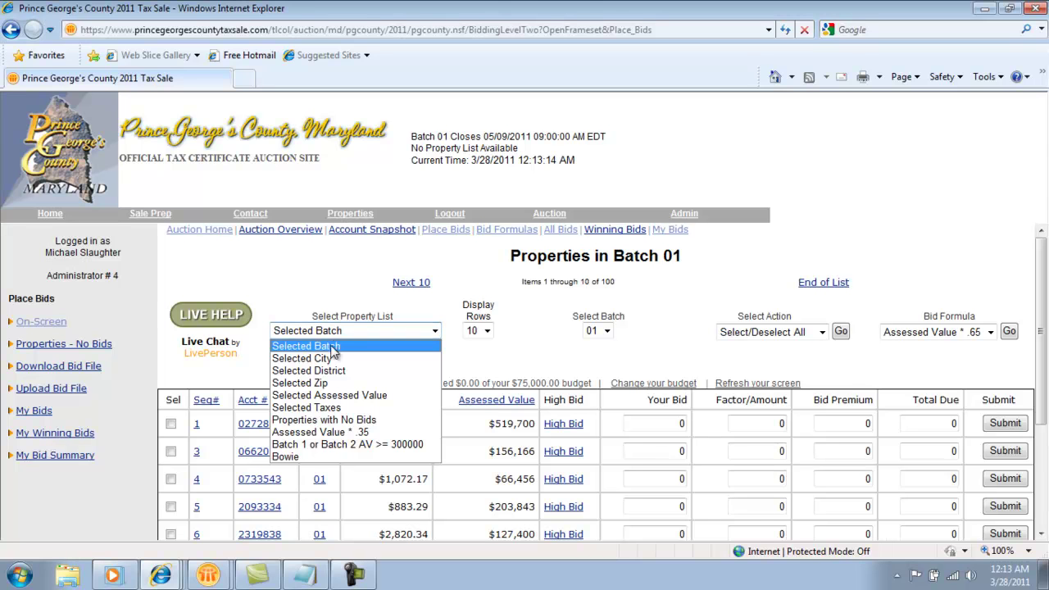
pyautogui.click(285, 458)
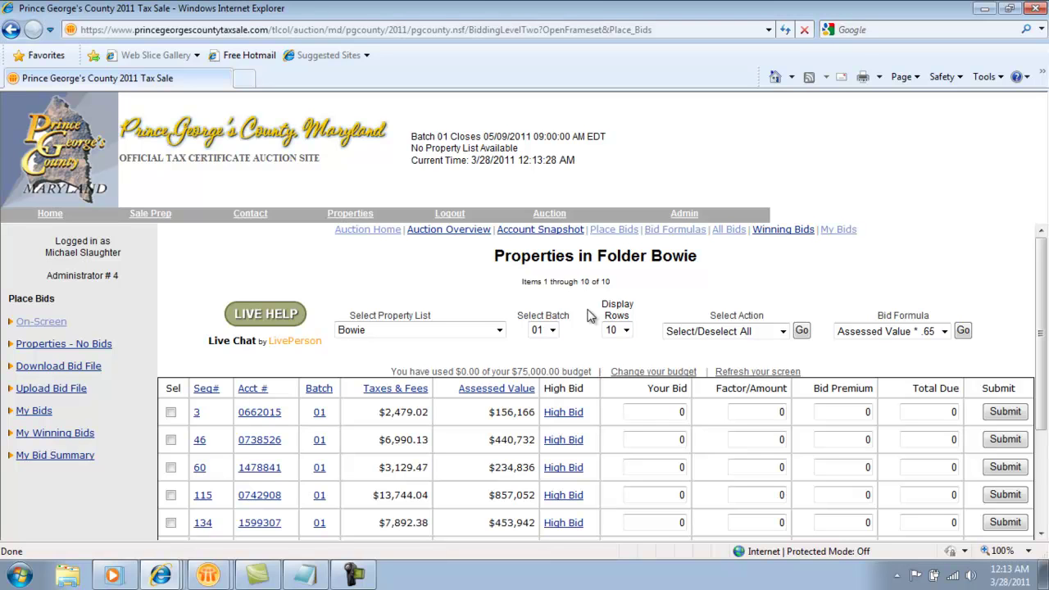
pyautogui.click(802, 333)
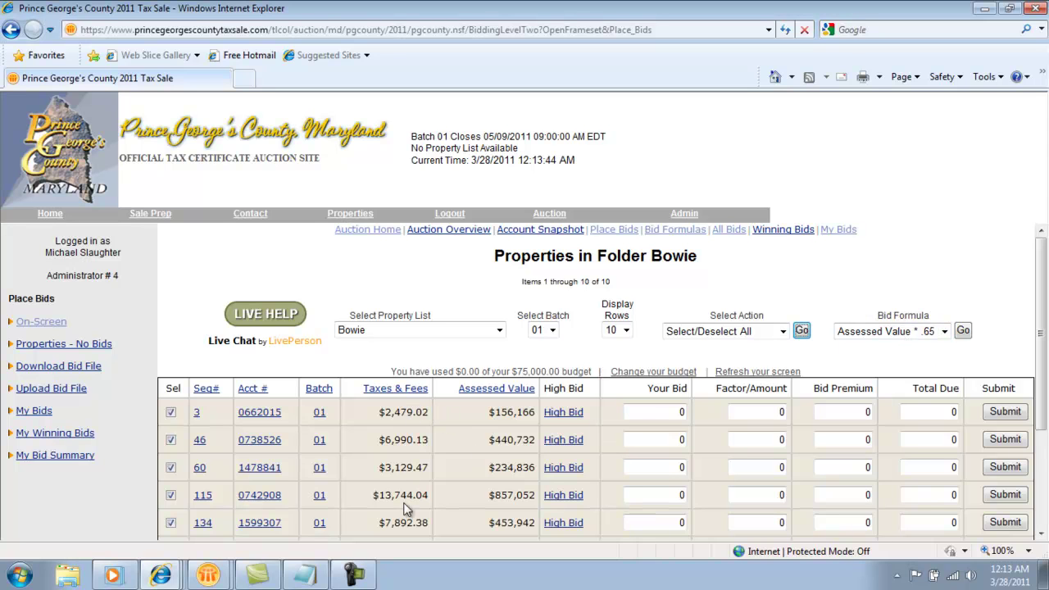
pyautogui.click(964, 329)
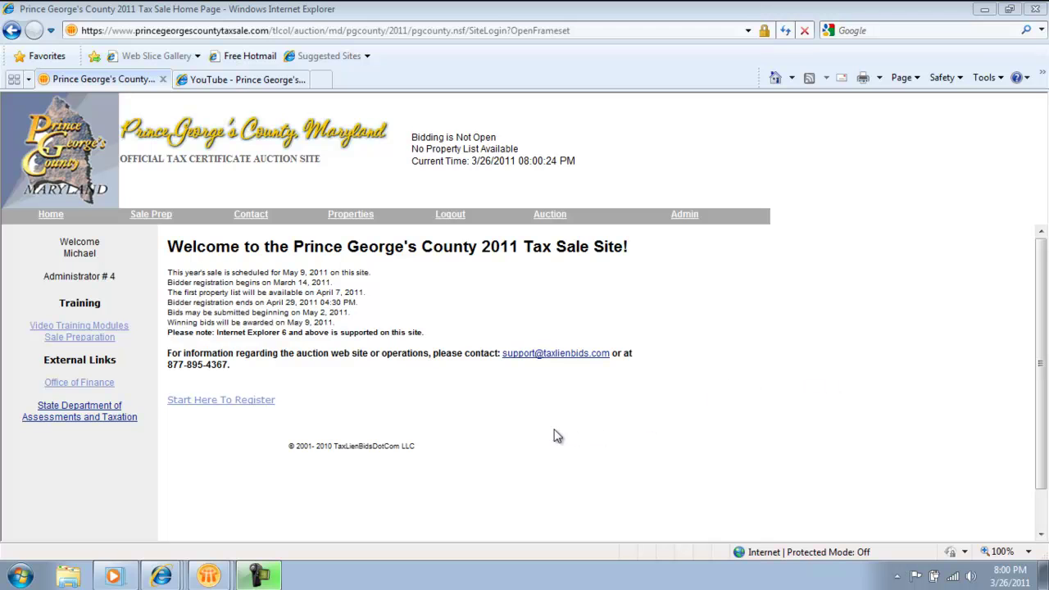
# - List the sale properties by city and show those in BOWIE
pyautogui.click(359, 220)
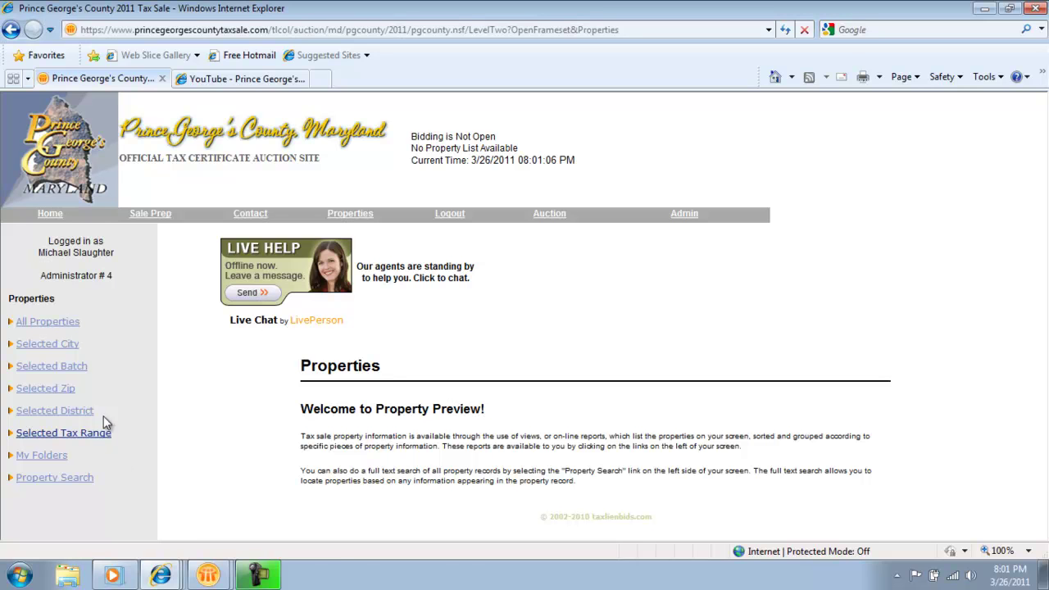
pyautogui.click(48, 344)
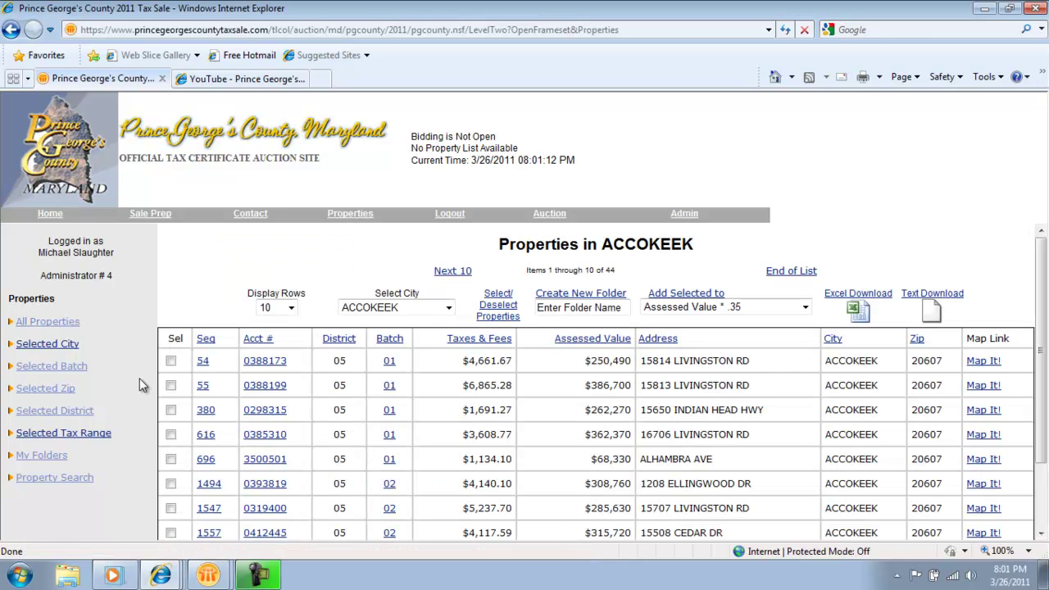
pyautogui.click(368, 309)
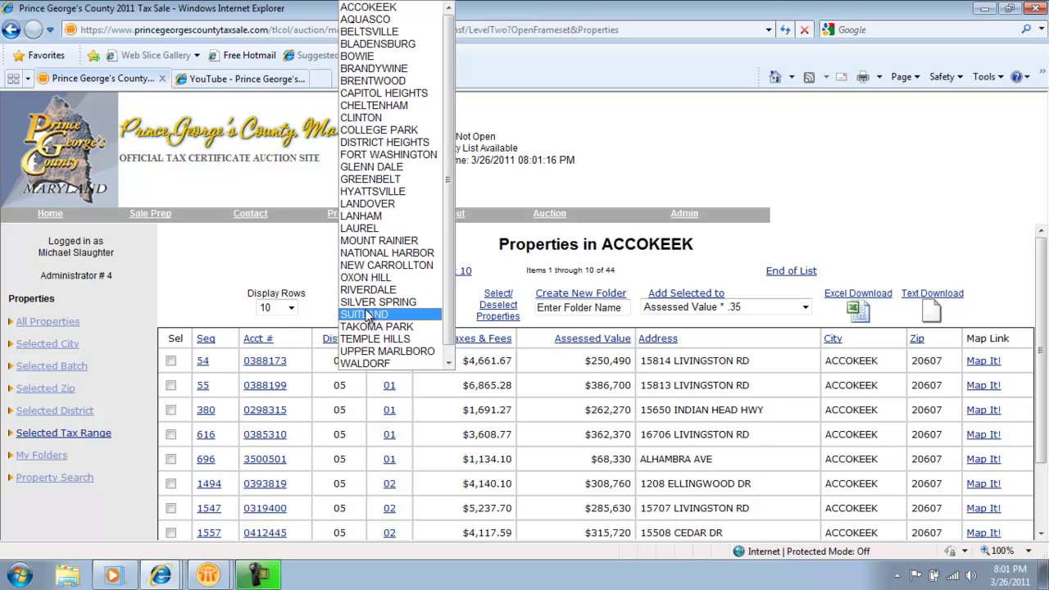
pyautogui.click(358, 56)
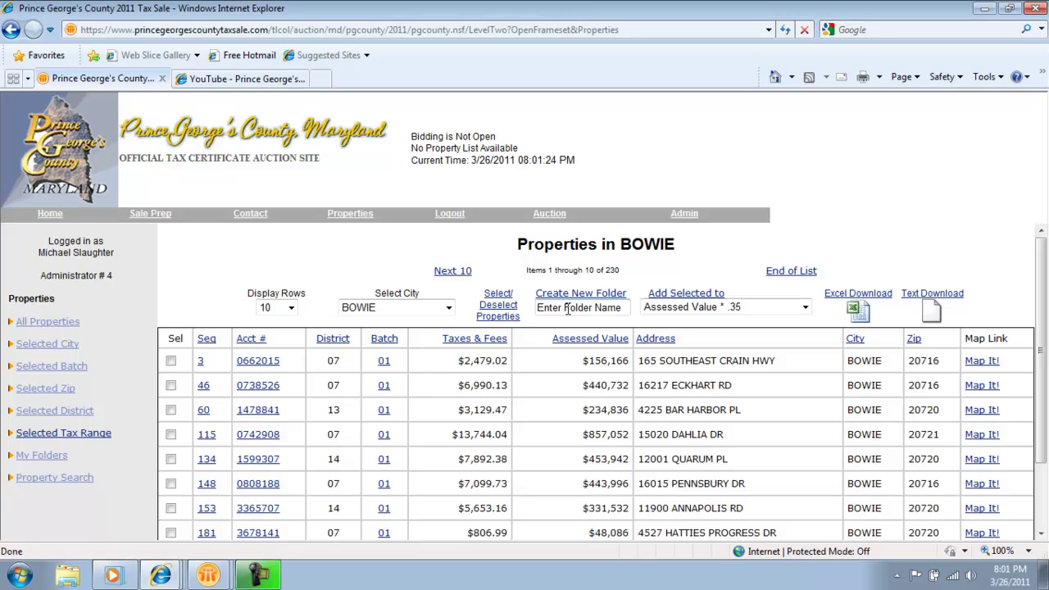
# - Set the Bowie property list to display all rows
pyautogui.moveTo(529, 269); pyautogui.dragTo(613, 277)
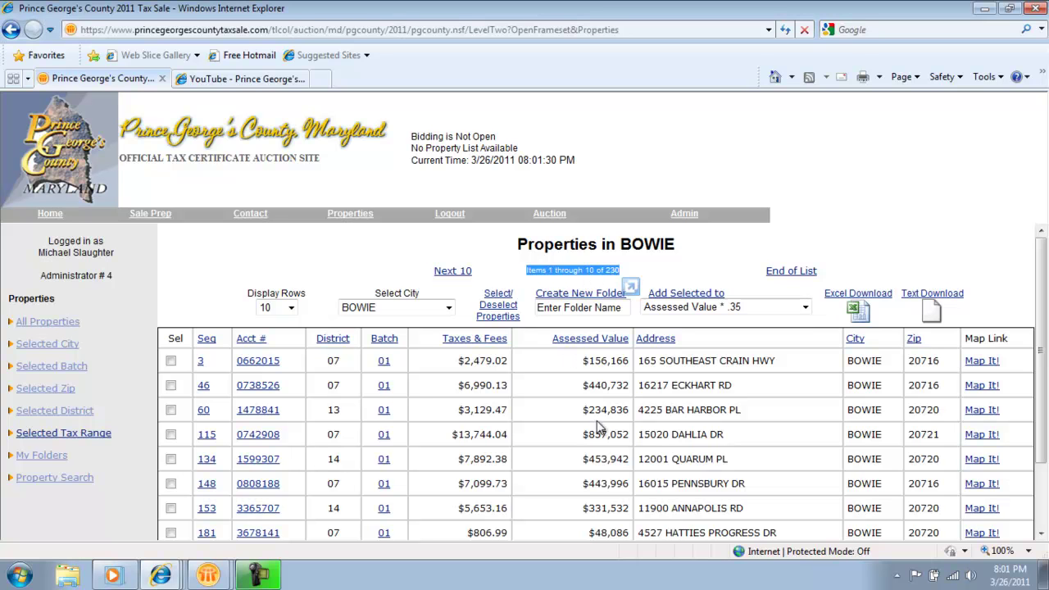
pyautogui.moveTo(1043, 365)
pyautogui.mouseDown()
pyautogui.moveTo(1042, 416)
pyautogui.moveTo(1042, 354)
pyautogui.mouseUp()
pyautogui.click(275, 310)
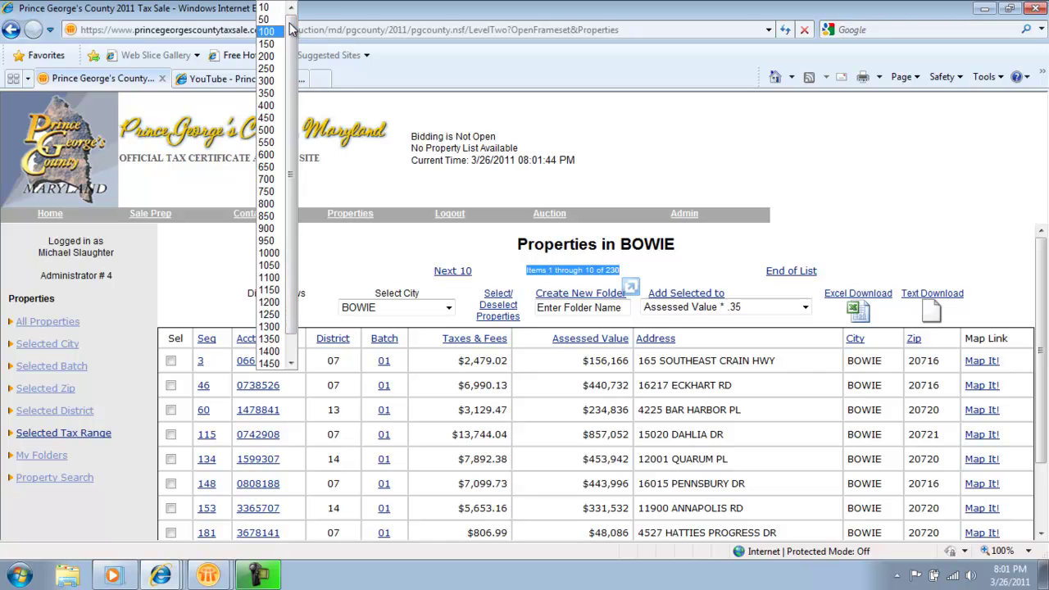
pyautogui.moveTo(292, 29); pyautogui.dragTo(290, 59)
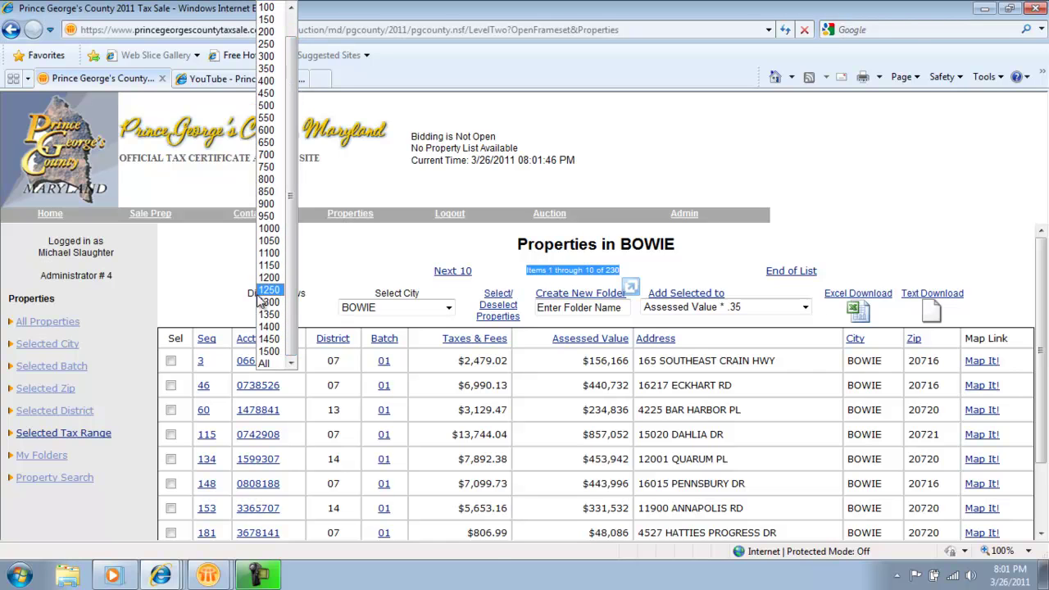
pyautogui.click(261, 364)
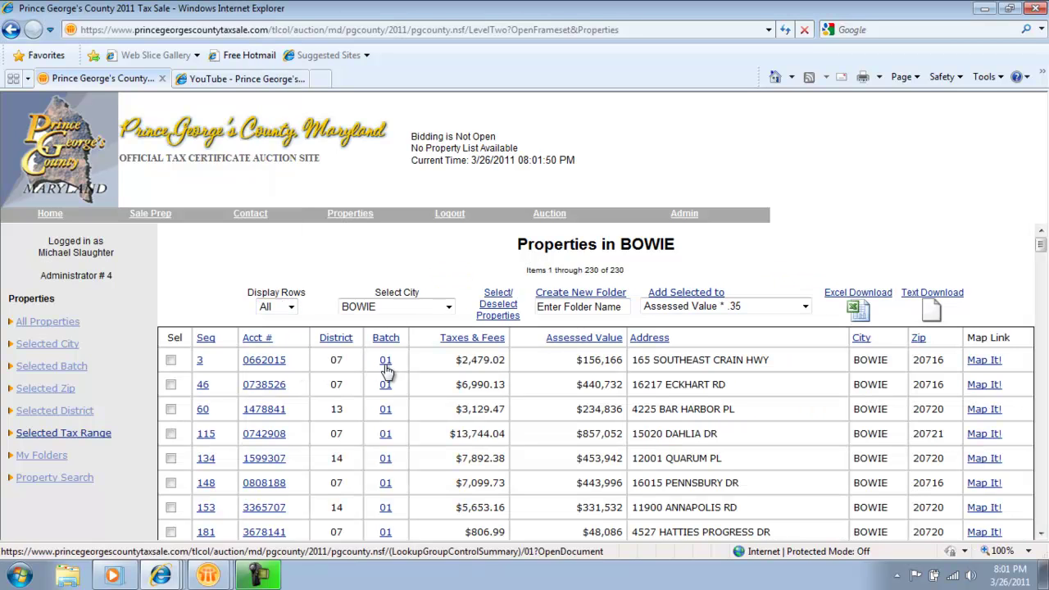
# - Sort the Bowie properties by assessed value, from highest to lowest
pyautogui.moveTo(1040, 246)
pyautogui.mouseDown()
pyautogui.moveTo(1044, 516)
pyautogui.moveTo(1041, 241)
pyautogui.mouseUp()
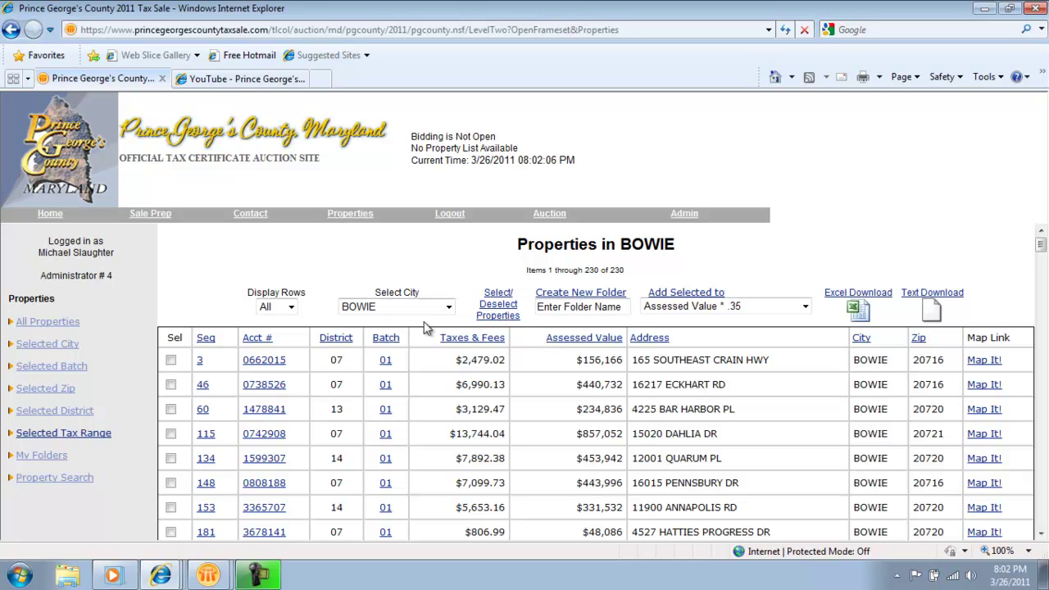
pyautogui.click(574, 344)
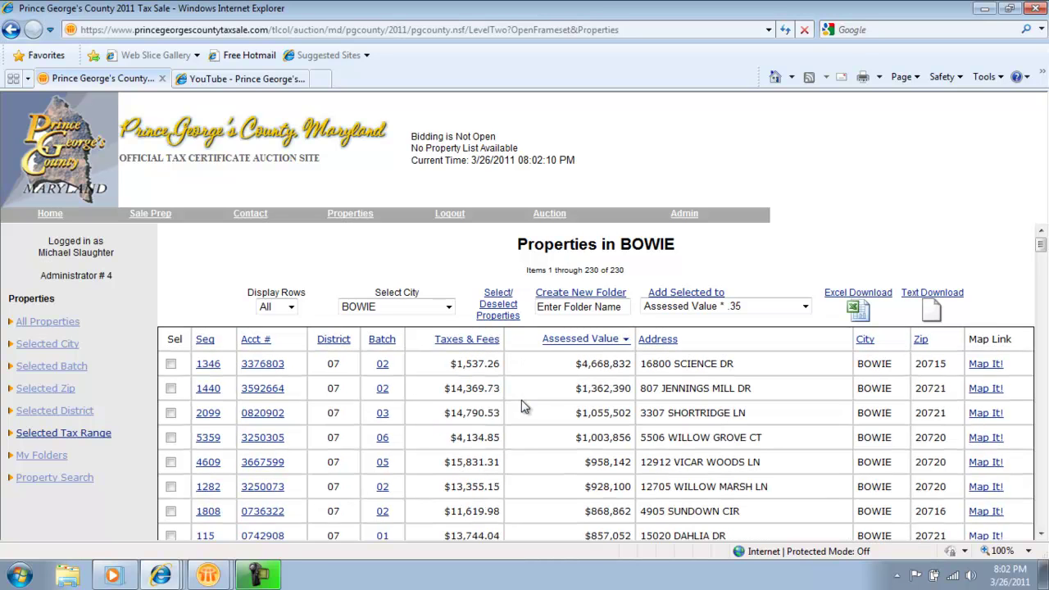
pyautogui.click(557, 347)
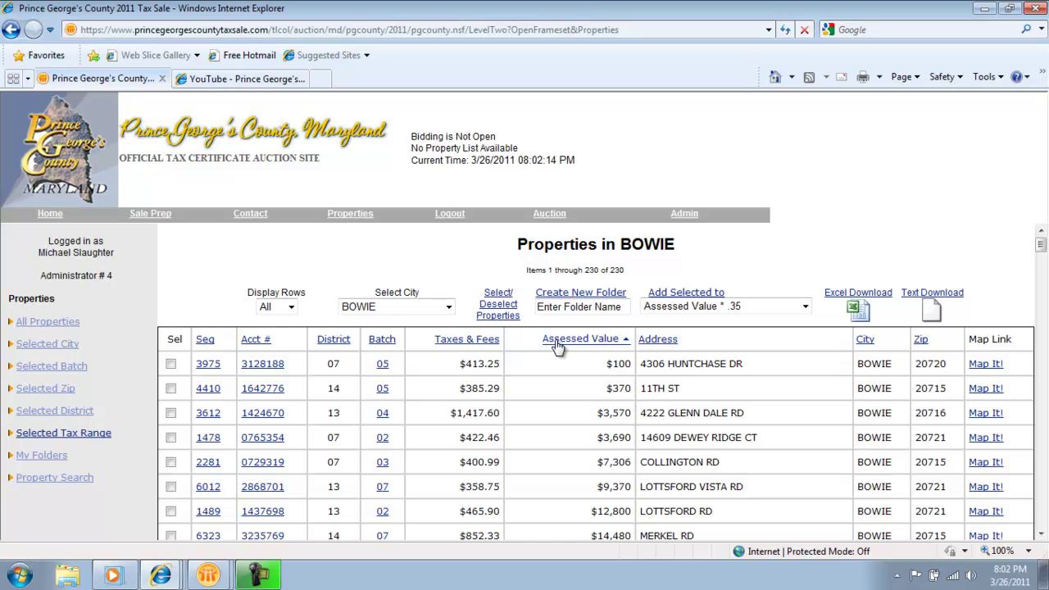
pyautogui.click(557, 347)
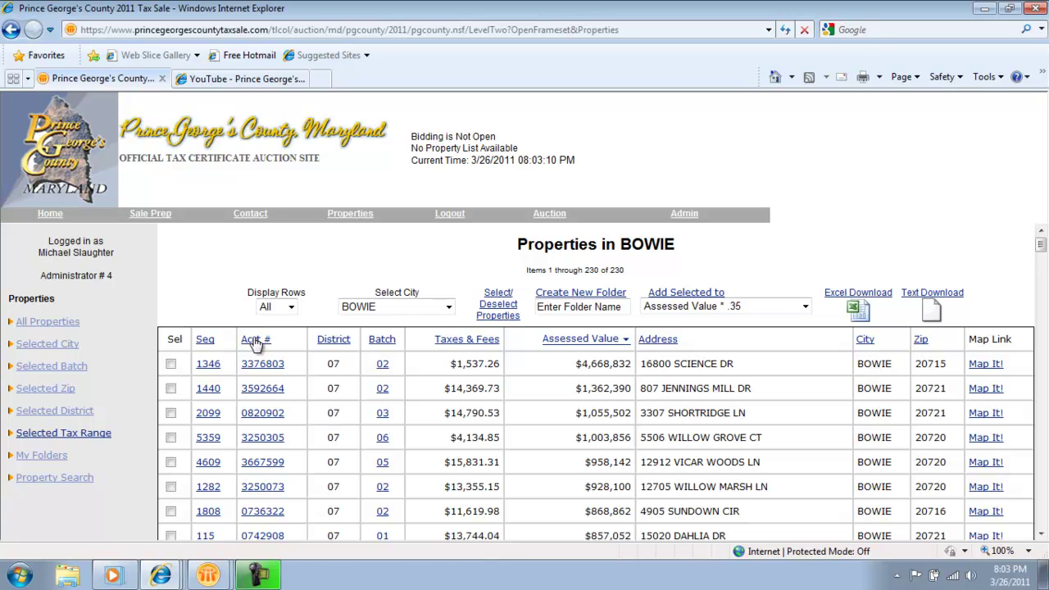
# - View the state assessment record of the first listed Bowie property at full window size, and close it
pyautogui.click(258, 373)
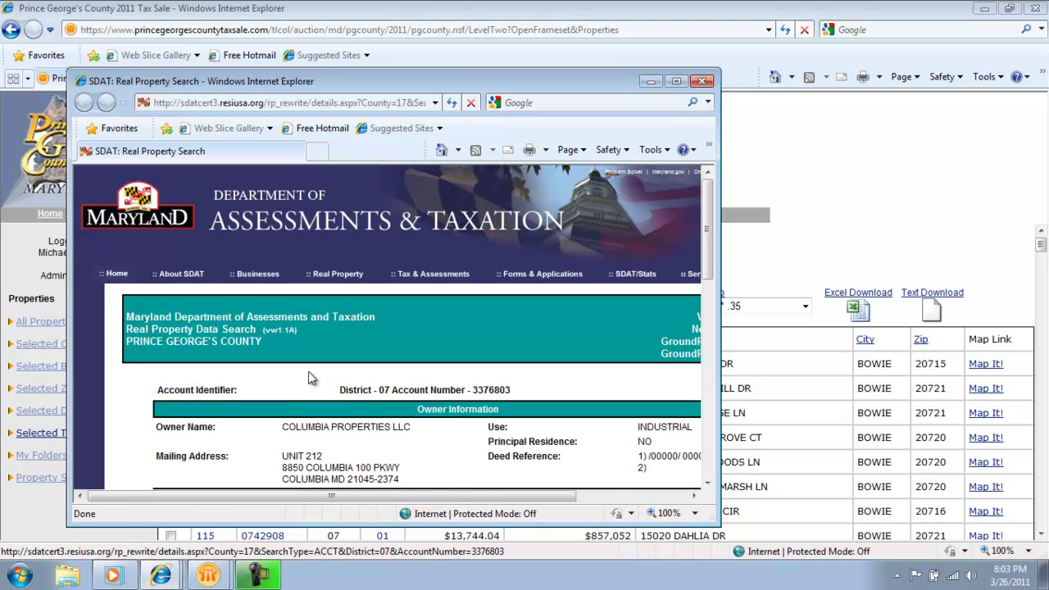
pyautogui.click(676, 83)
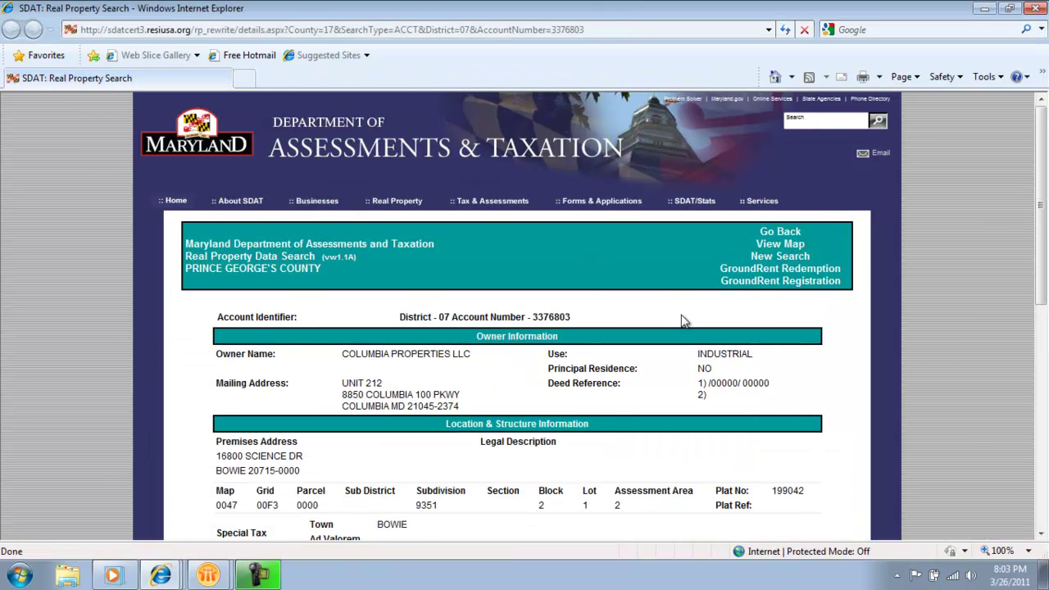
pyautogui.click(1038, 11)
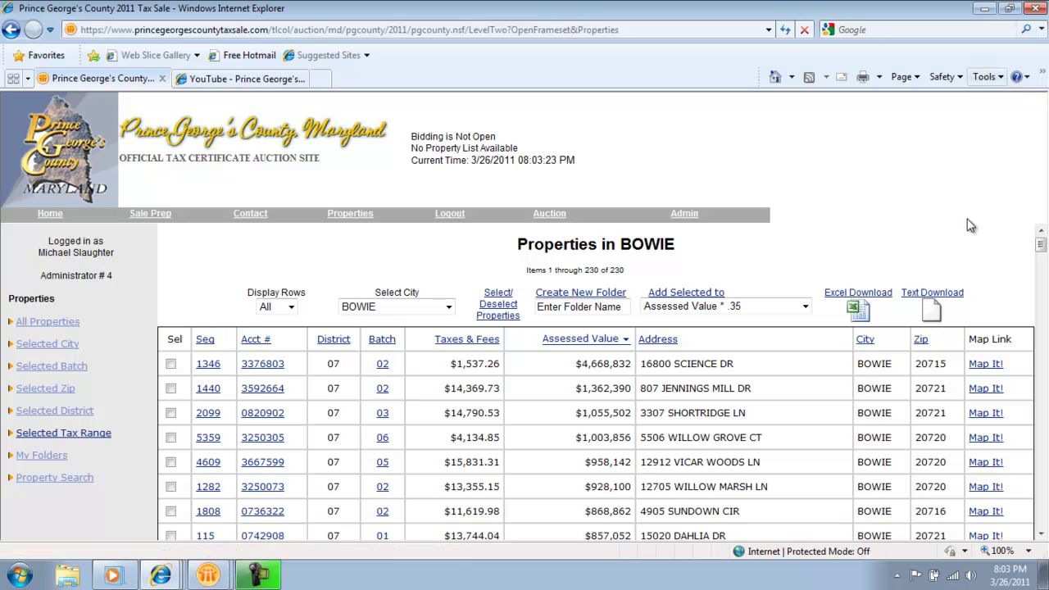
# - View the first listed Bowie property's location on the map, and close the map window
pyautogui.click(986, 367)
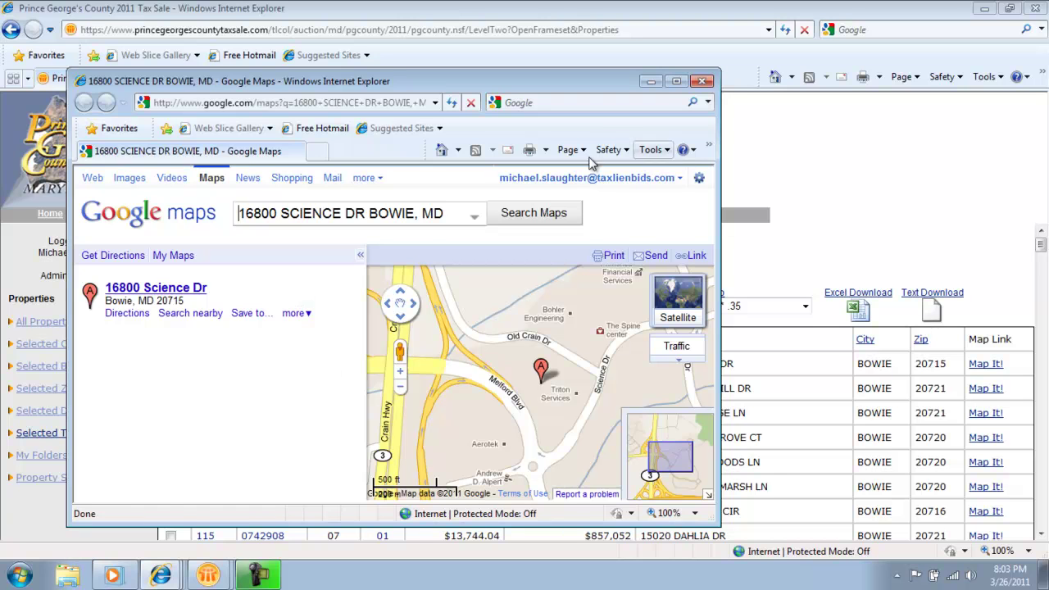
pyautogui.click(699, 82)
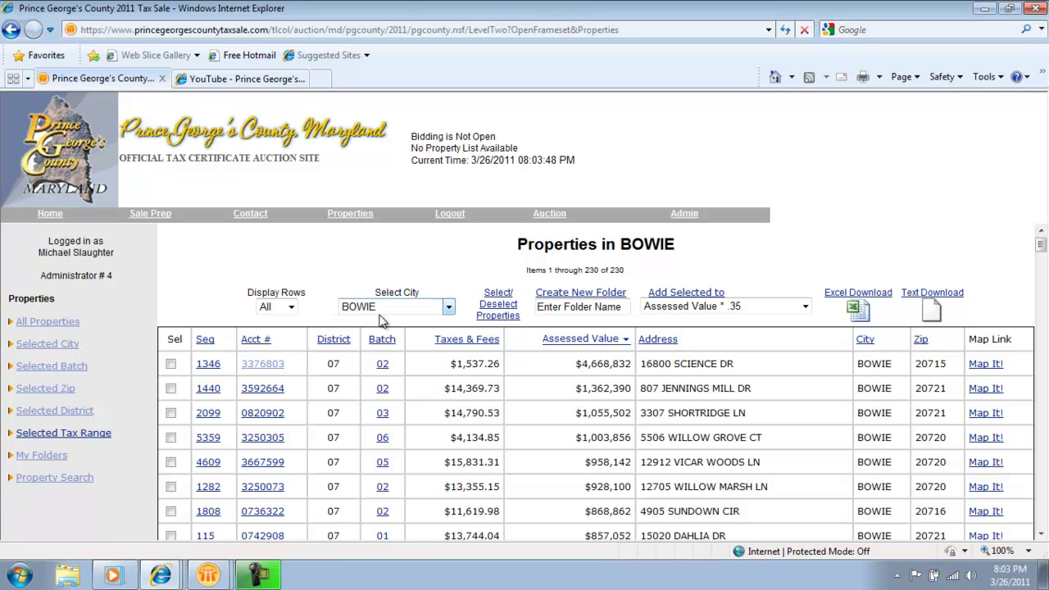
# - Create a new property folder named Bowie and accept the confirmations
pyautogui.click(540, 307)
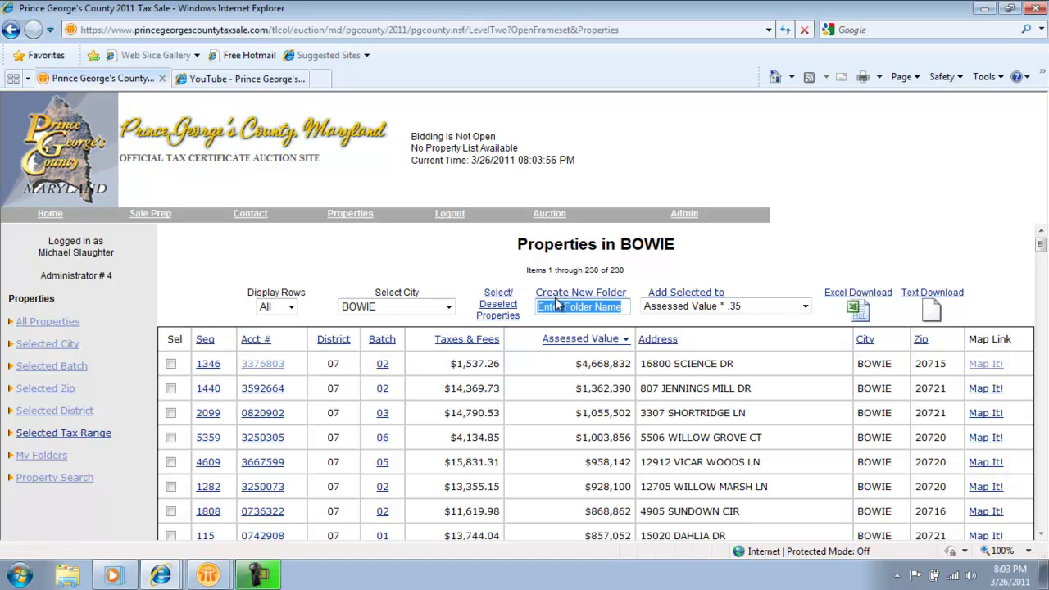
pyautogui.write('Bow')
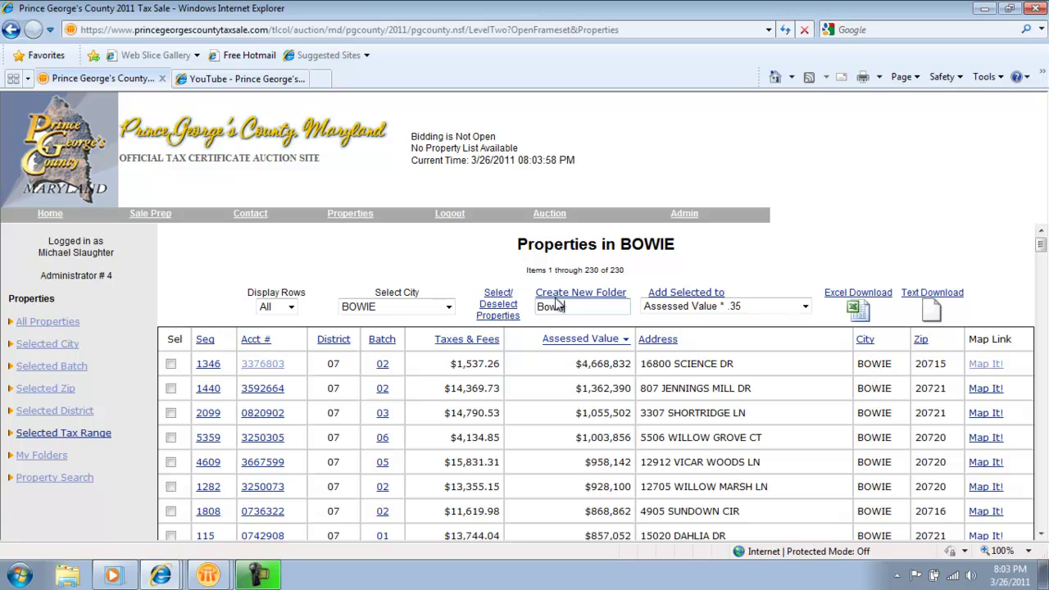
pyautogui.write('ie')
pyautogui.click(562, 292)
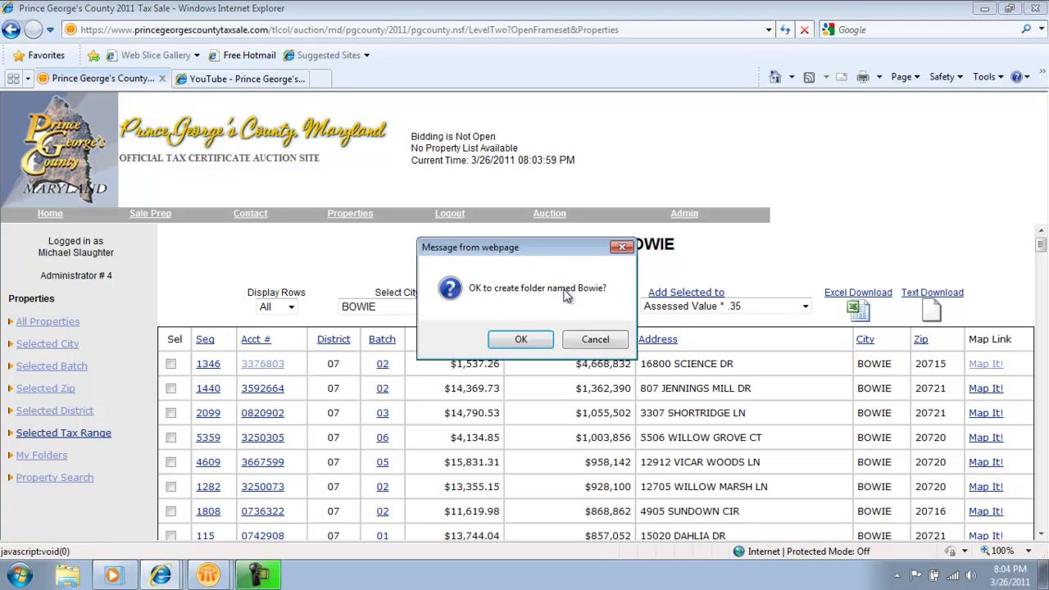
pyautogui.click(529, 343)
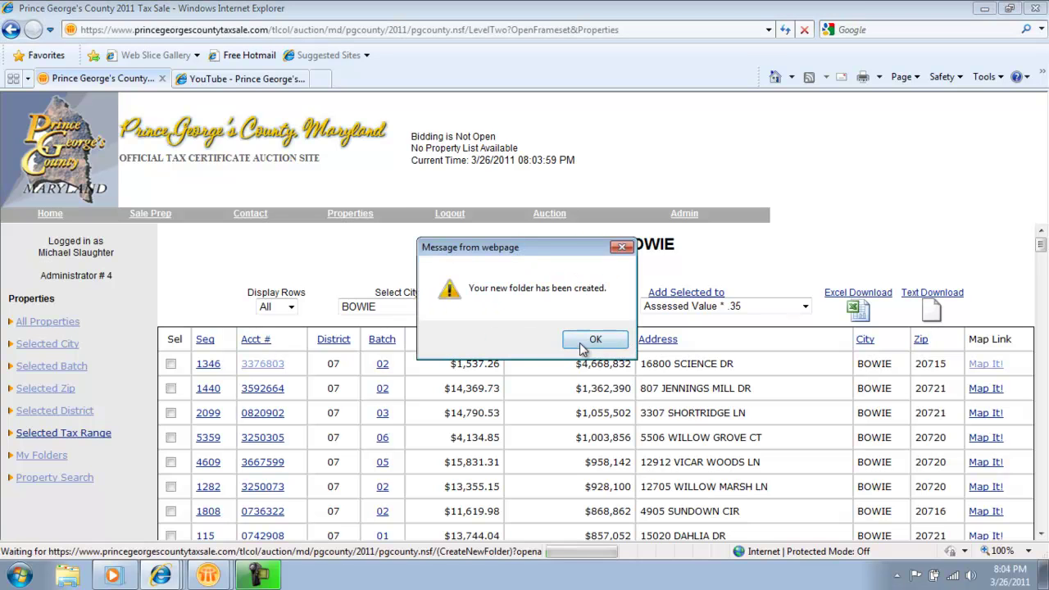
pyautogui.click(581, 345)
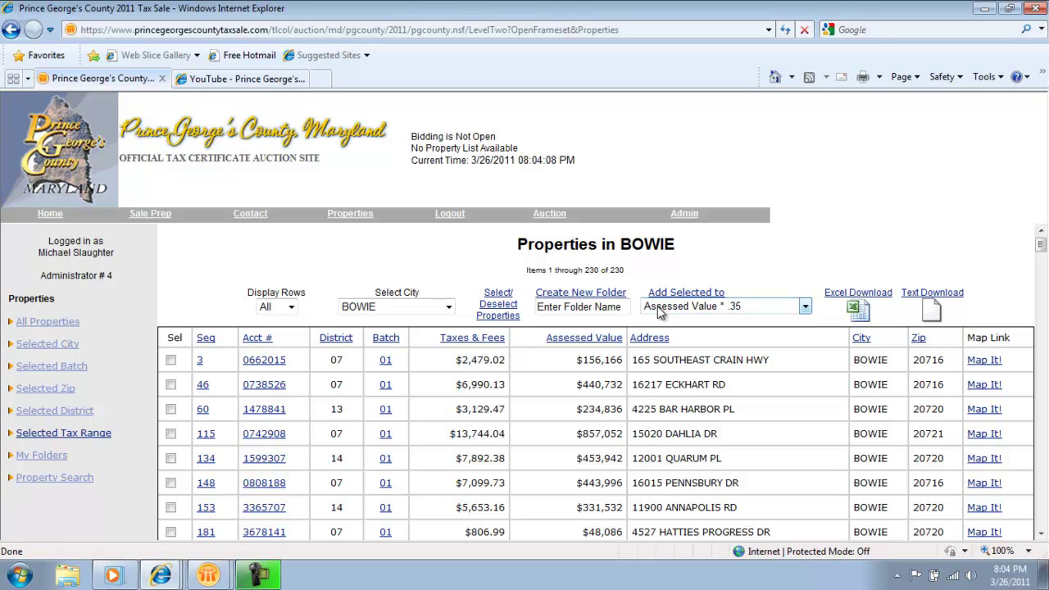
# - Select all the listed Bowie properties and add them to the Bowie folder
pyautogui.click(658, 312)
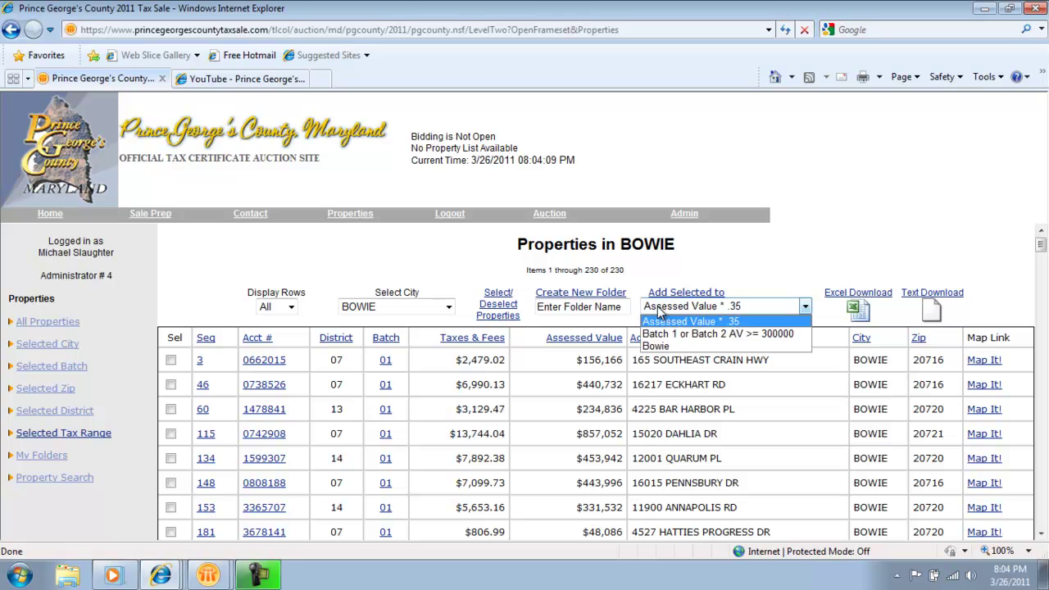
pyautogui.click(660, 347)
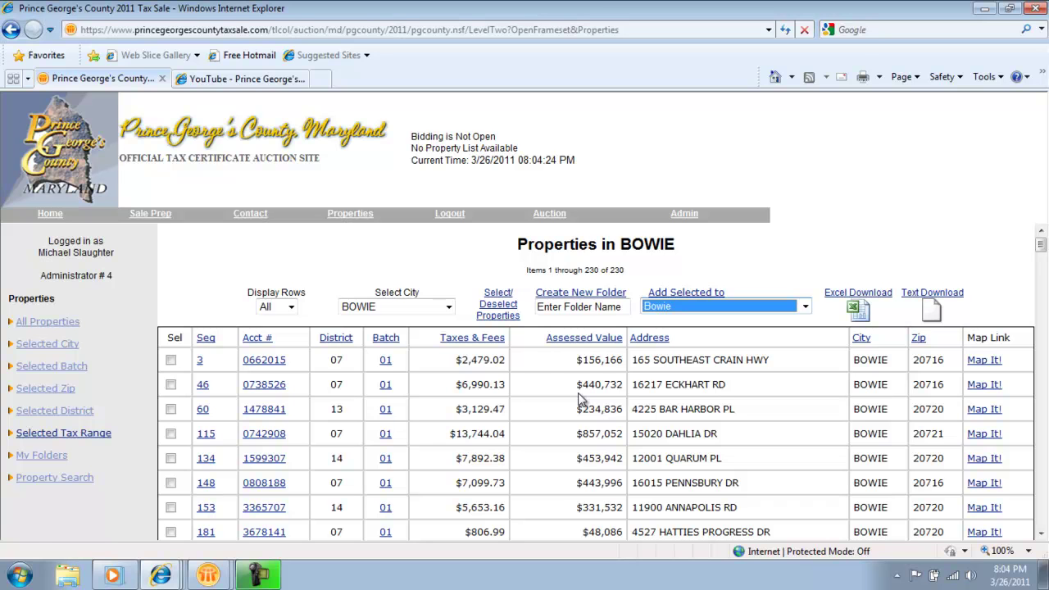
pyautogui.click(501, 312)
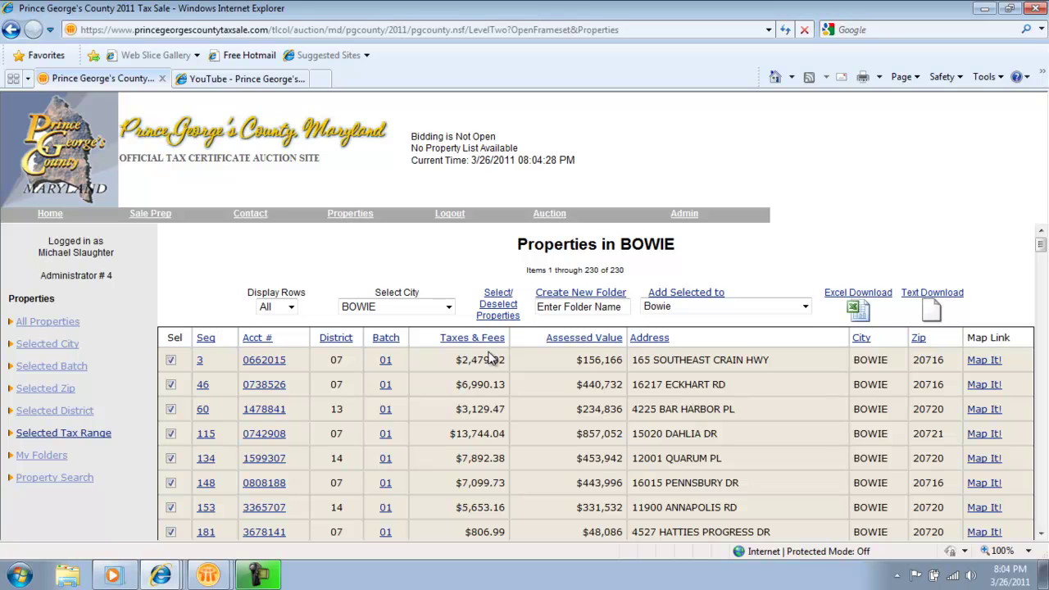
pyautogui.click(675, 295)
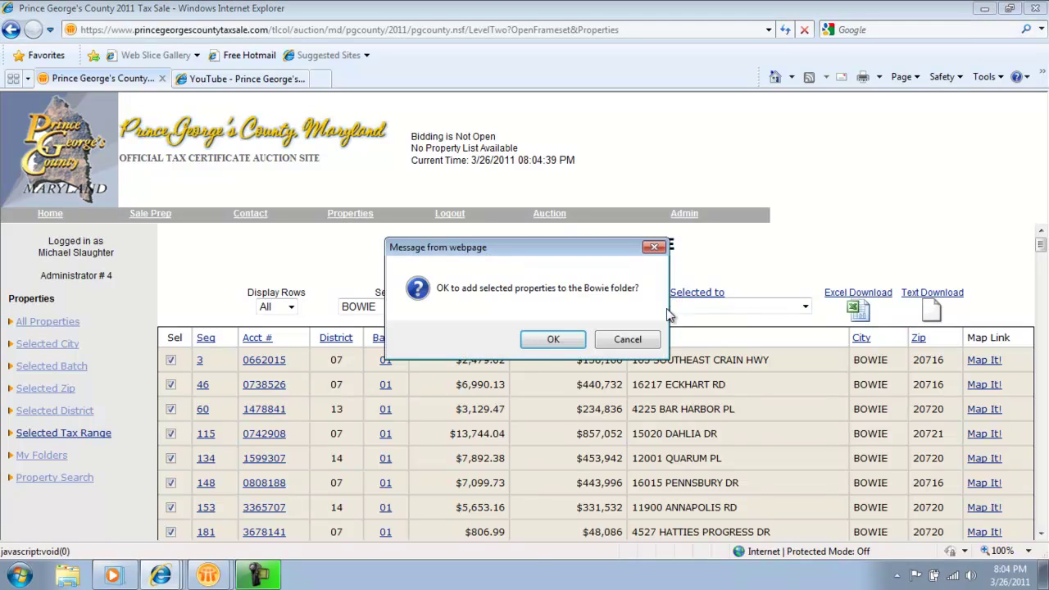
pyautogui.click(553, 341)
pyautogui.click(650, 343)
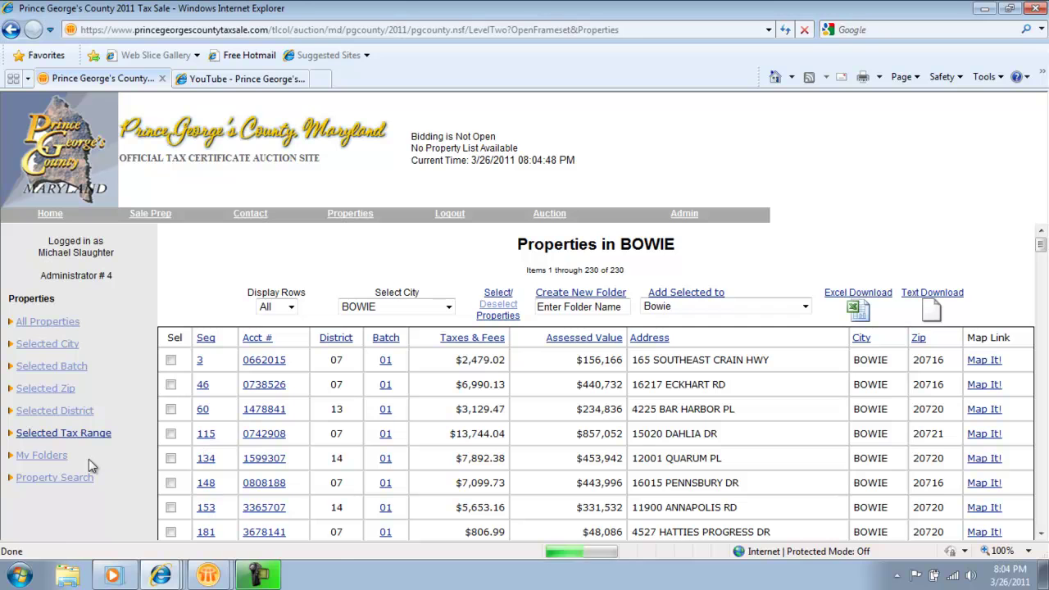
# - View the personal property folders and examine the properties stored in the Bowie folder
pyautogui.click(47, 461)
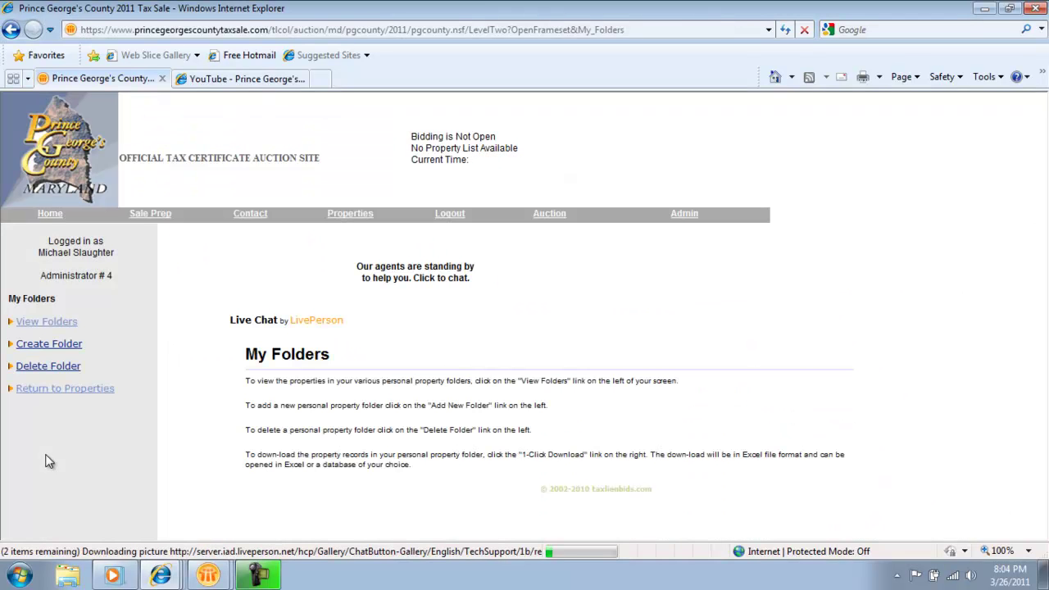
pyautogui.click(32, 322)
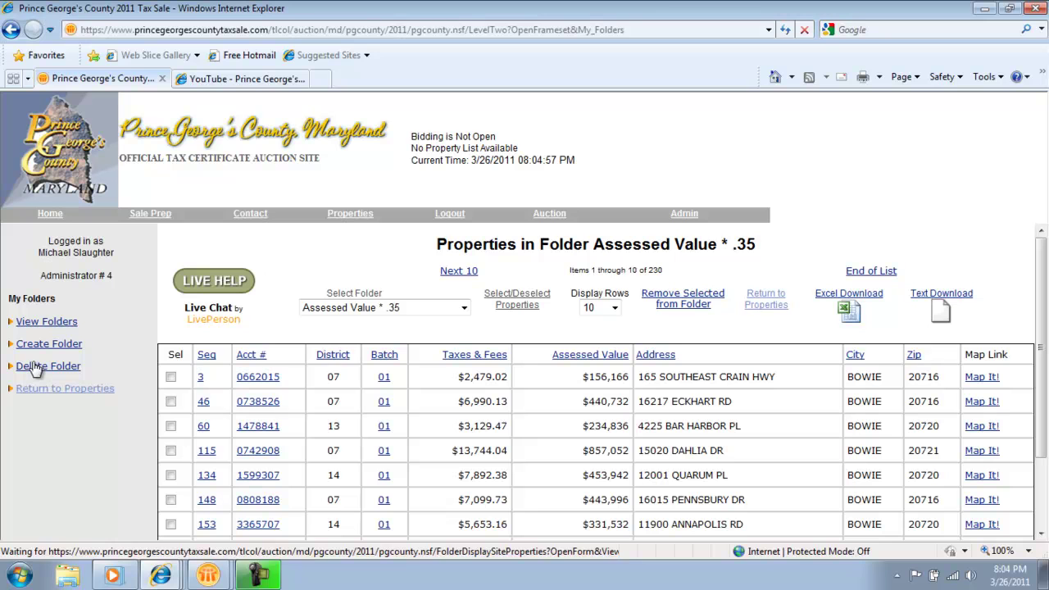
pyautogui.click(342, 309)
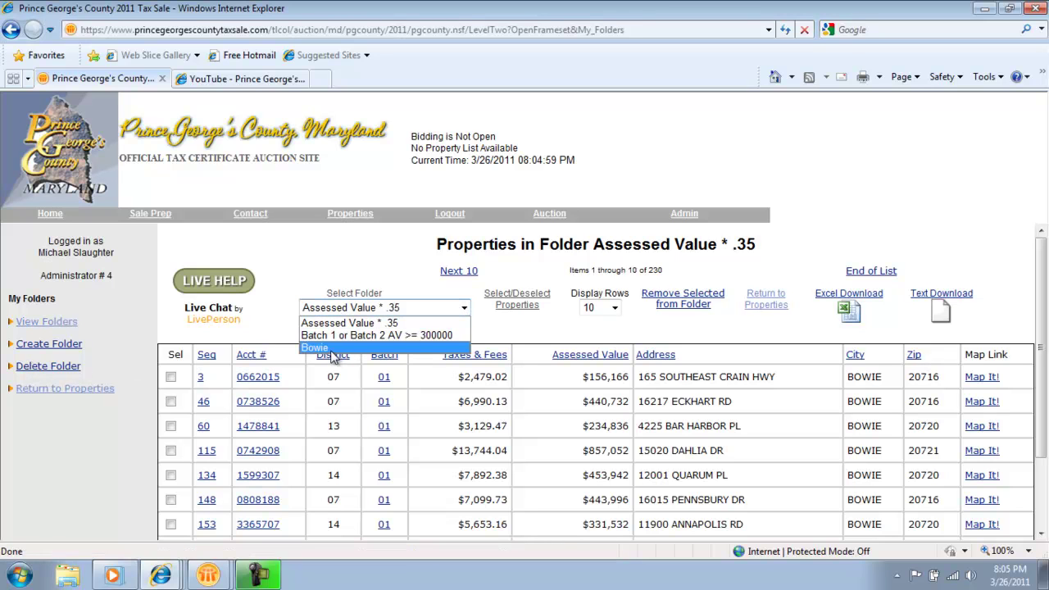
pyautogui.click(327, 348)
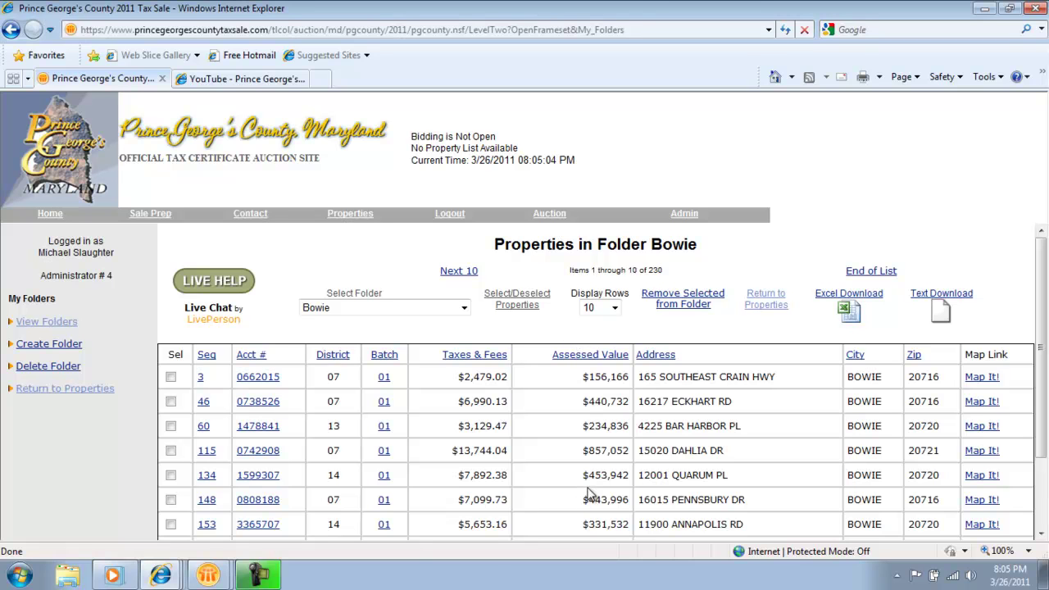
pyautogui.doubleClick(655, 270)
pyautogui.moveTo(654, 270); pyautogui.dragTo(666, 276)
# - Return to the properties and set the first property search condition to City contains Bowie
pyautogui.click(66, 389)
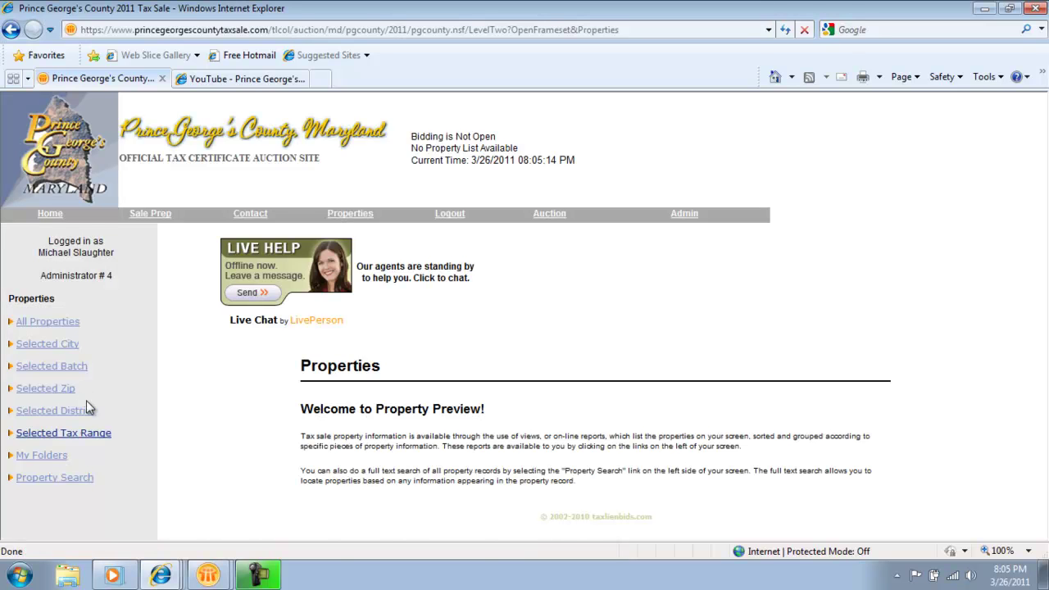
pyautogui.click(41, 485)
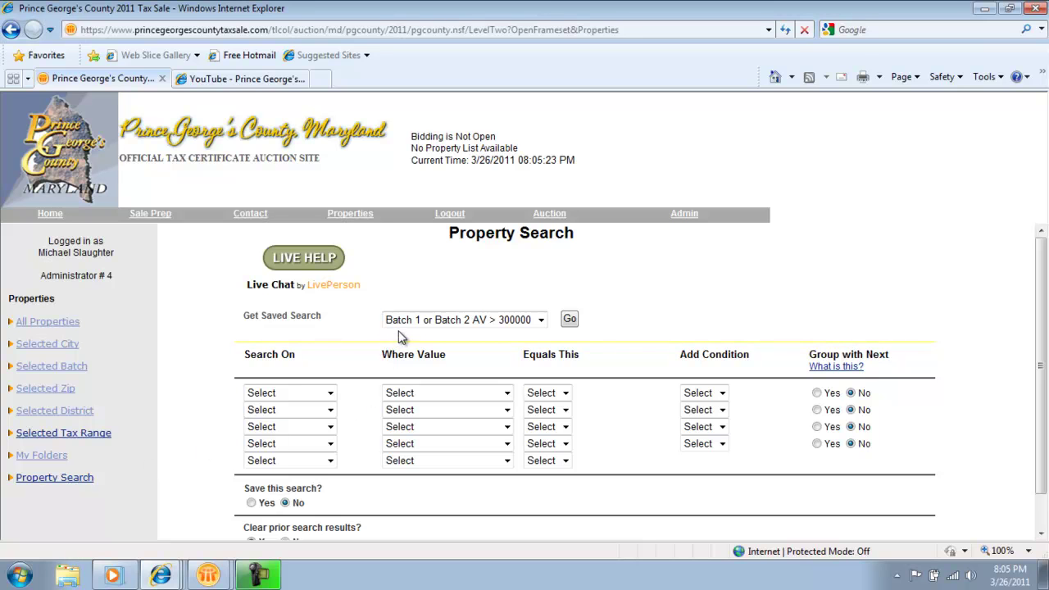
pyautogui.click(303, 395)
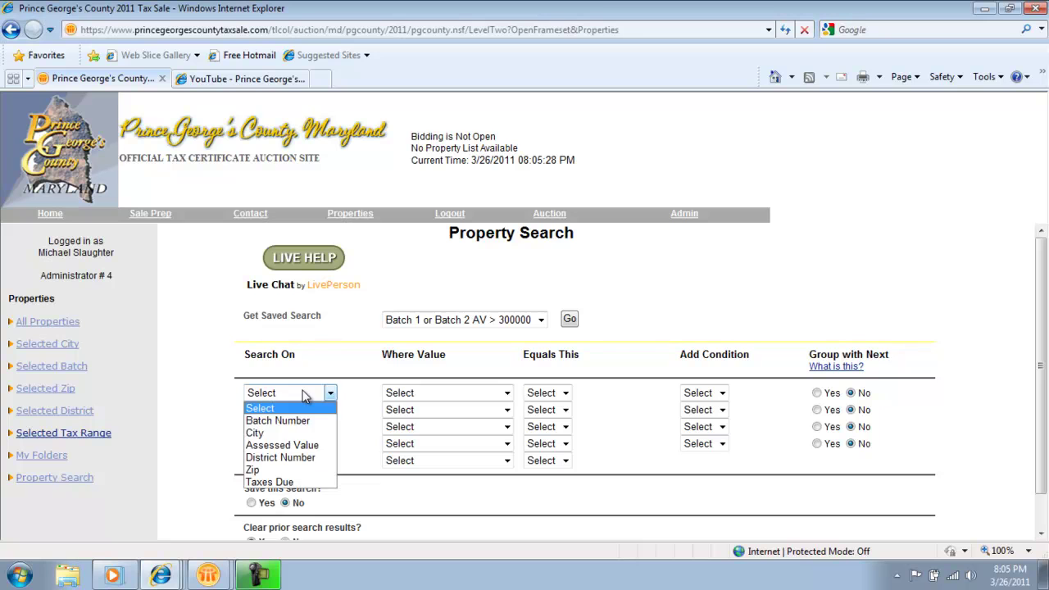
pyautogui.click(285, 434)
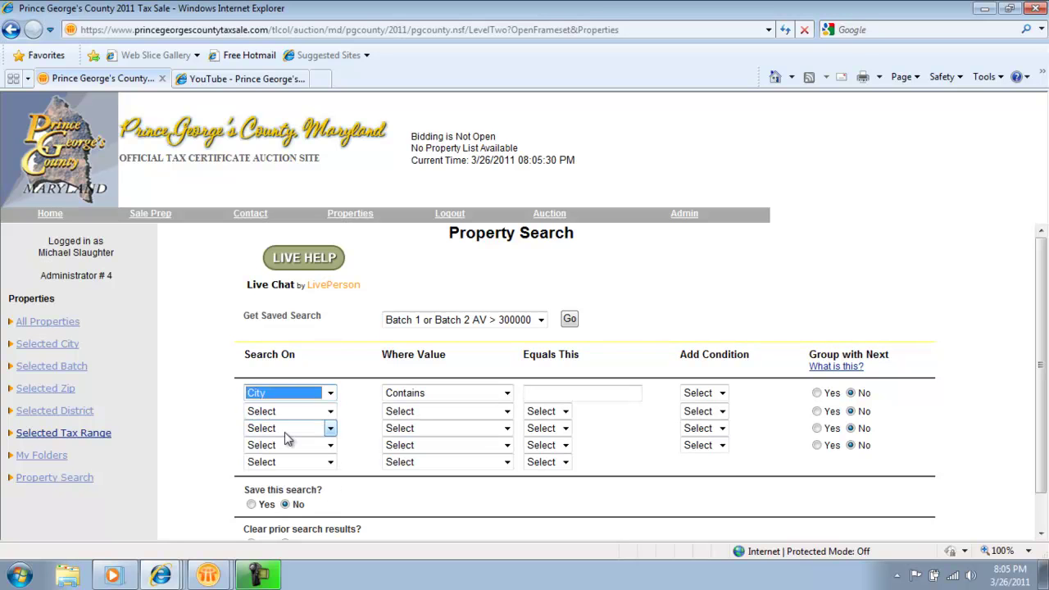
pyautogui.click(410, 392)
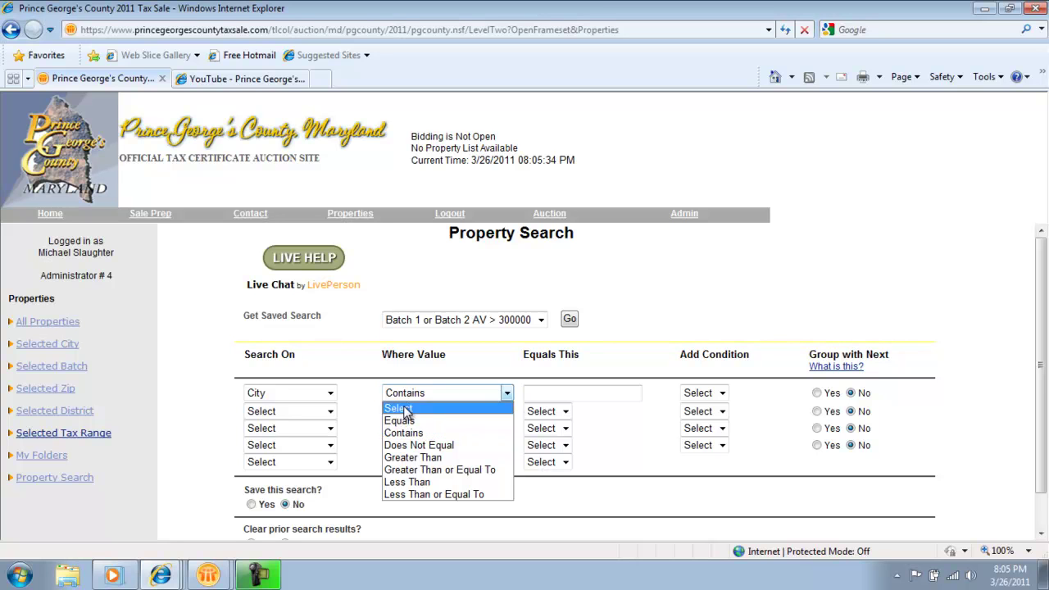
pyautogui.click(400, 421)
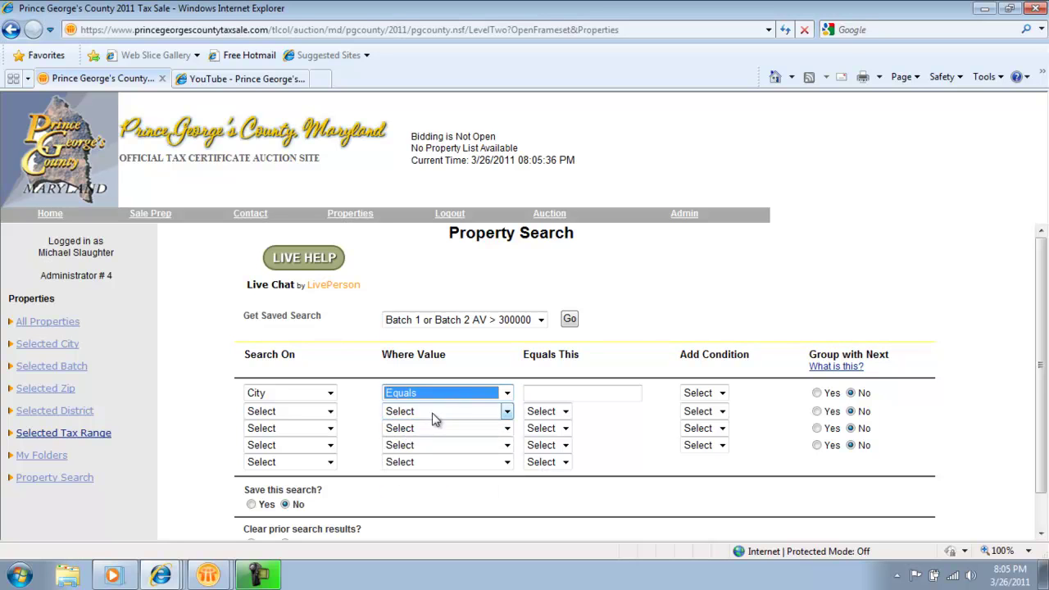
pyautogui.click(452, 391)
pyautogui.click(423, 433)
pyautogui.click(542, 394)
pyautogui.write('Bowie')
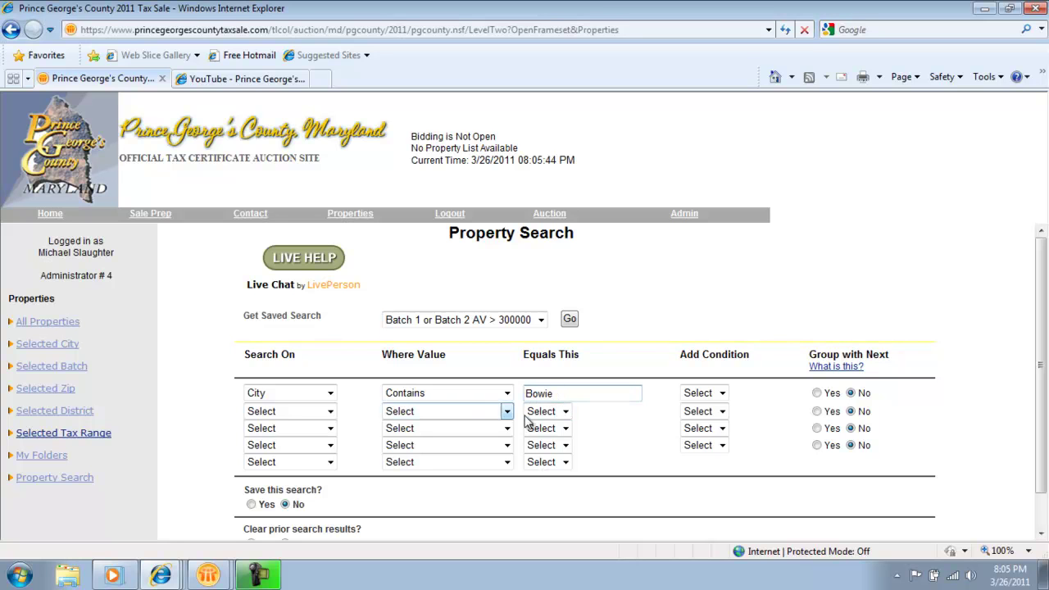
# - Add an AND condition to the search for Assessed Value greater than or equal to 300000
pyautogui.click(713, 395)
pyautogui.click(710, 420)
pyautogui.click(274, 413)
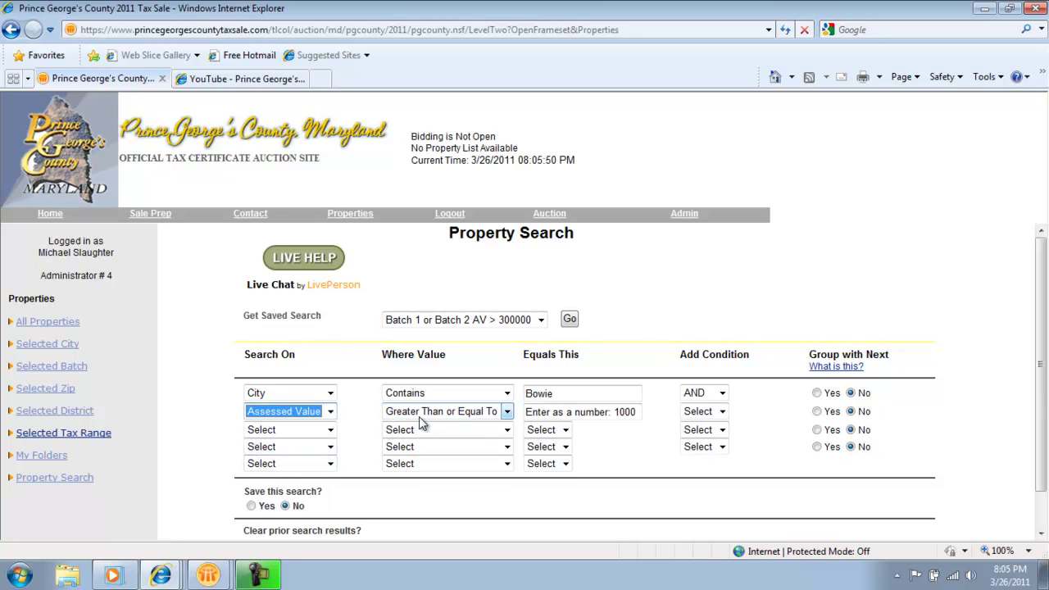
pyautogui.click(596, 413)
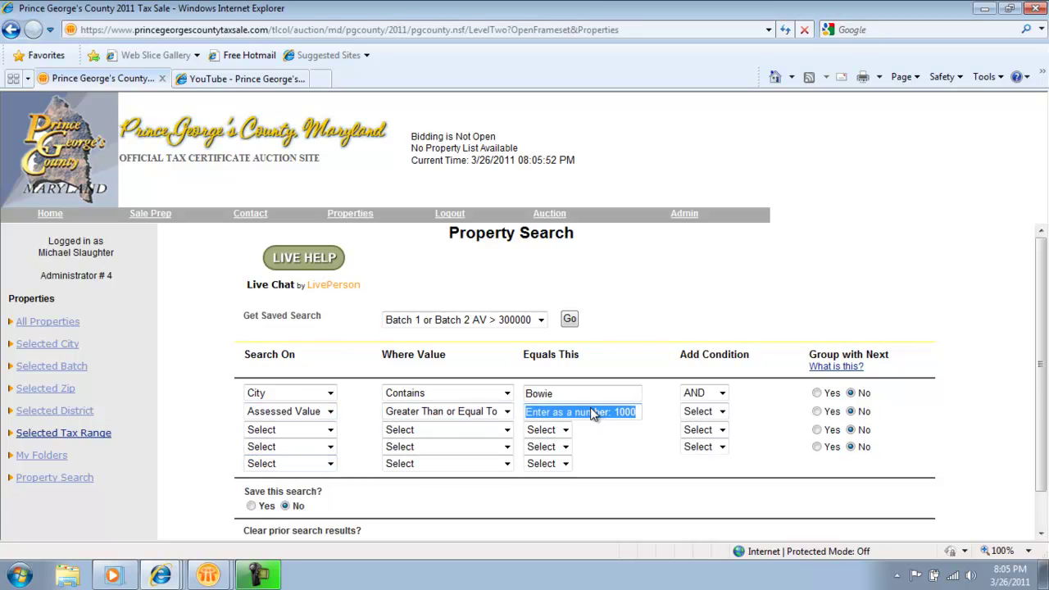
pyautogui.write('300')
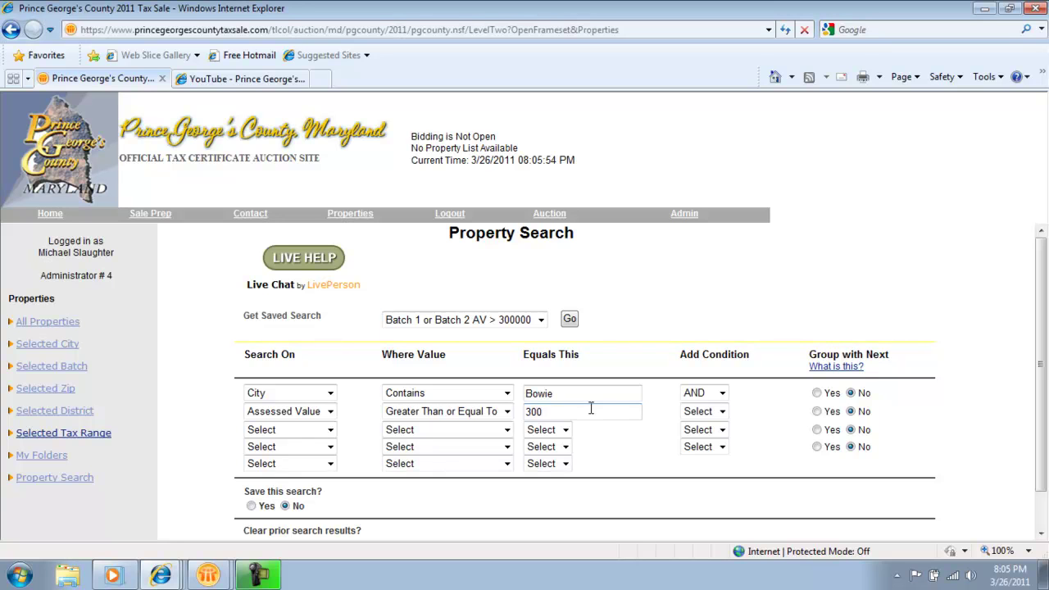
pyautogui.press('BackSpace')
pyautogui.scroll(-1, 1042, 370)
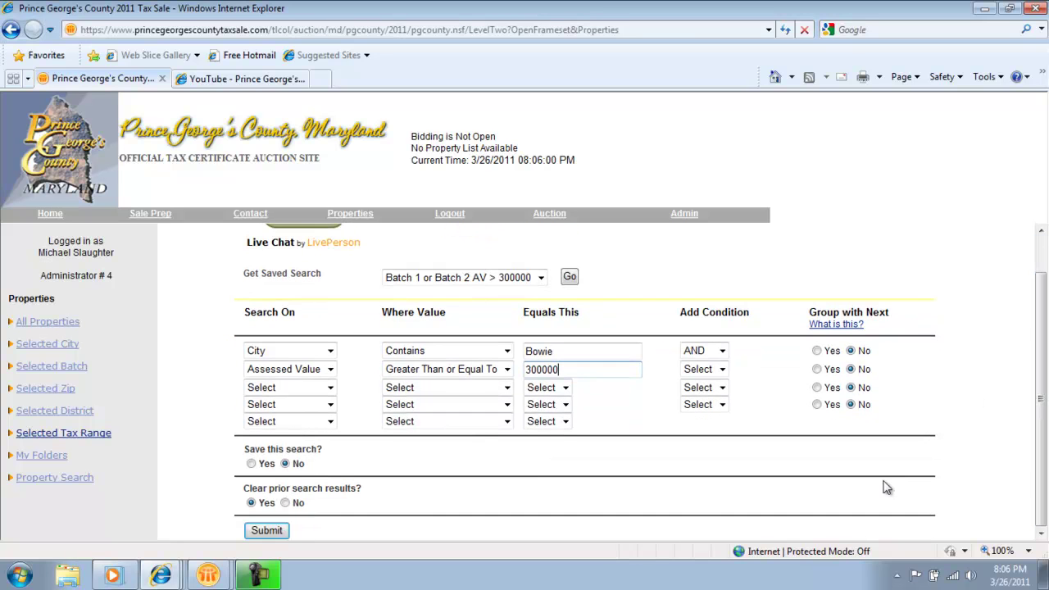
# - Save the search as "Bowie AV > 300000" and run it
pyautogui.click(252, 464)
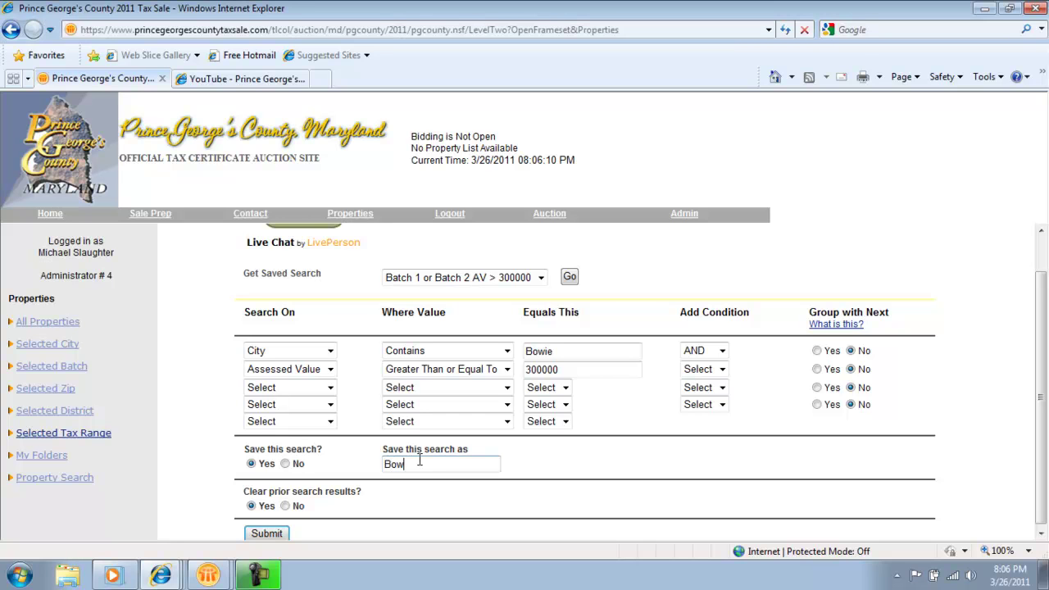
pyautogui.click(420, 462)
pyautogui.write('Bowie AV > 300000')
pyautogui.scroll(-1, 1044, 374)
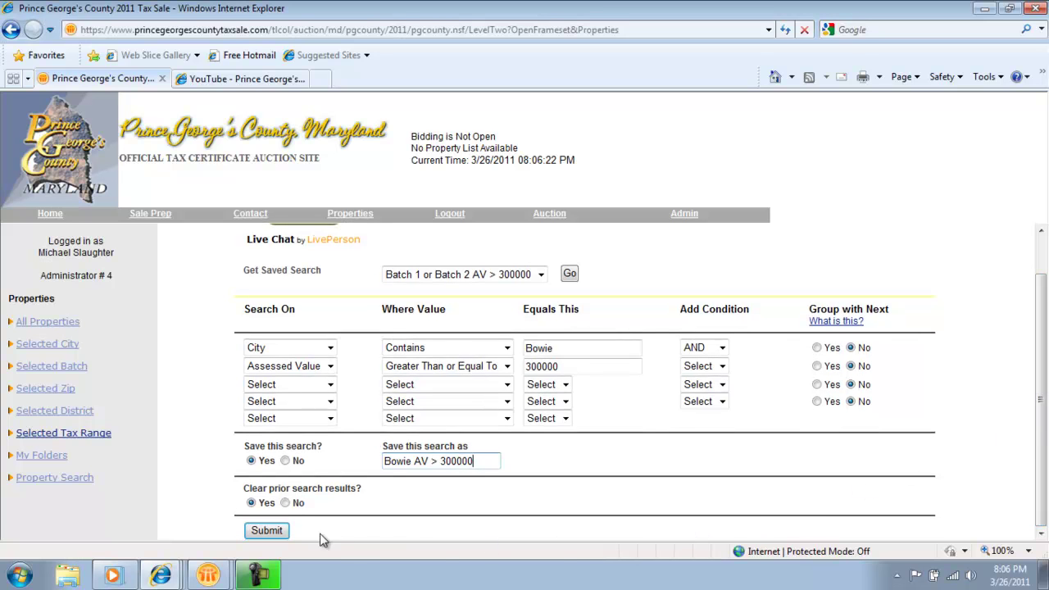
pyautogui.click(272, 529)
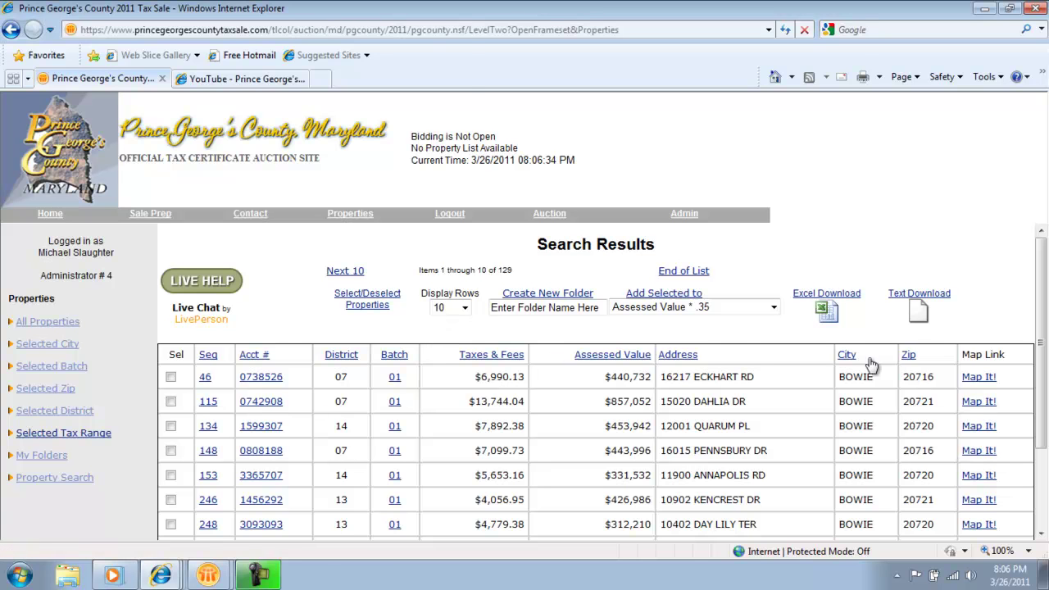
# - Set the search results to display all rows and look through the full list
pyautogui.click(456, 308)
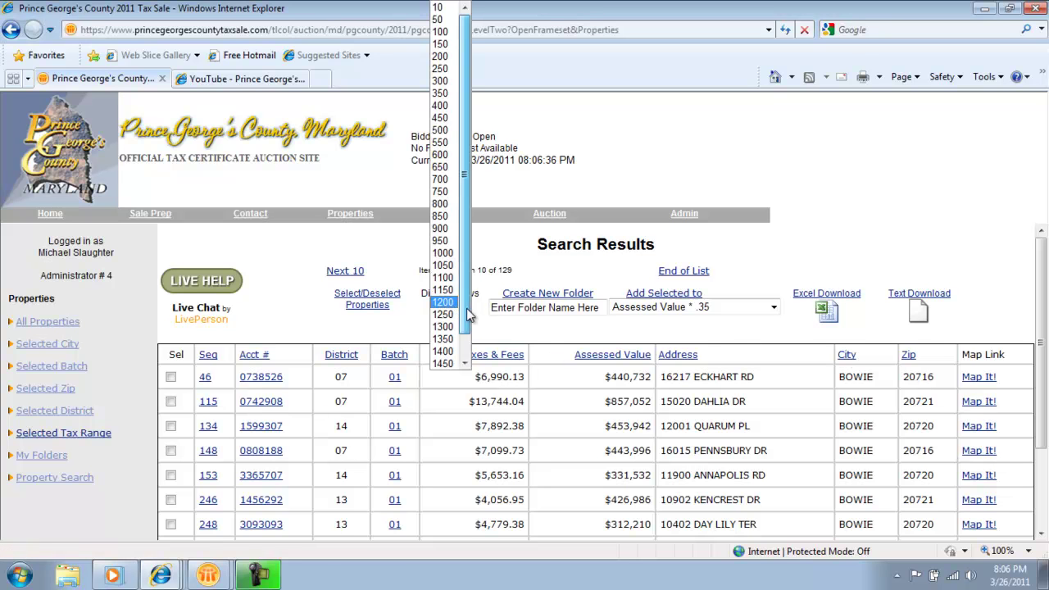
pyautogui.click(455, 366)
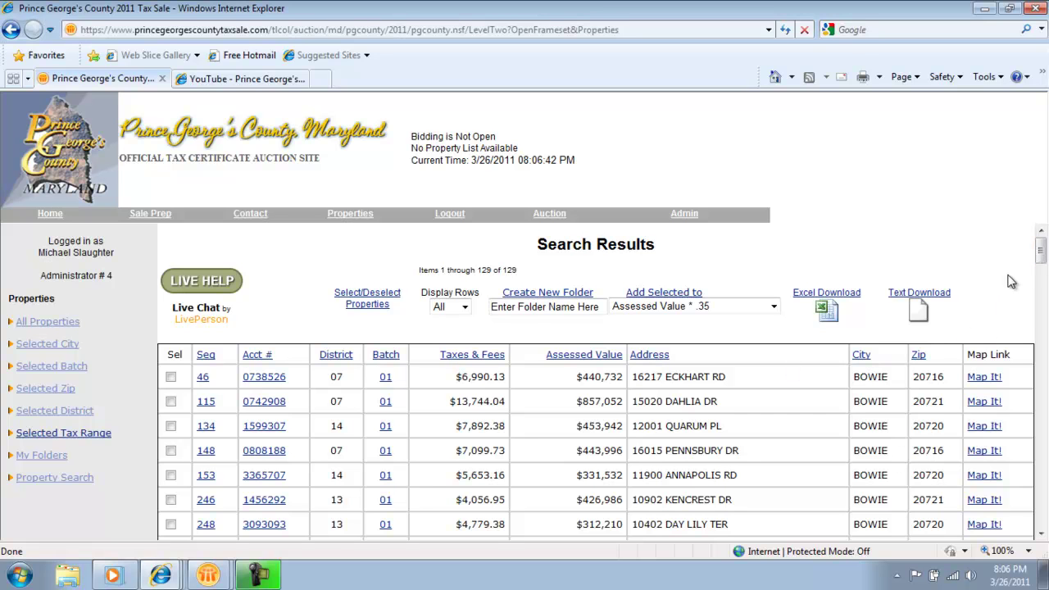
pyautogui.click(1042, 375)
pyautogui.moveTo(1045, 375); pyautogui.dragTo(1045, 227)
# - Sort the search results by assessed value from lowest to highest, and back to highest first
pyautogui.click(571, 355)
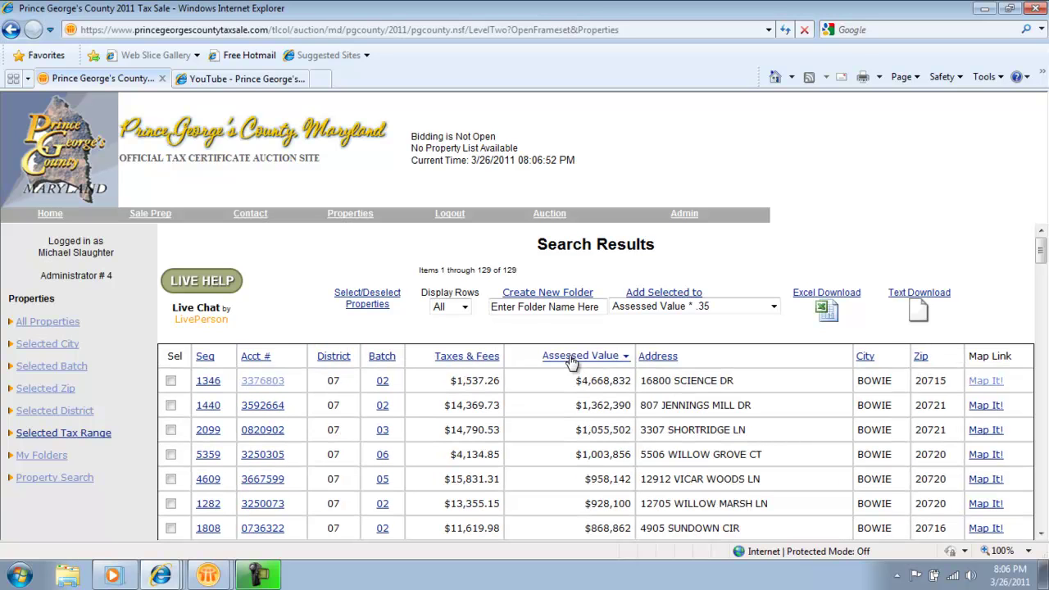
pyautogui.click(571, 357)
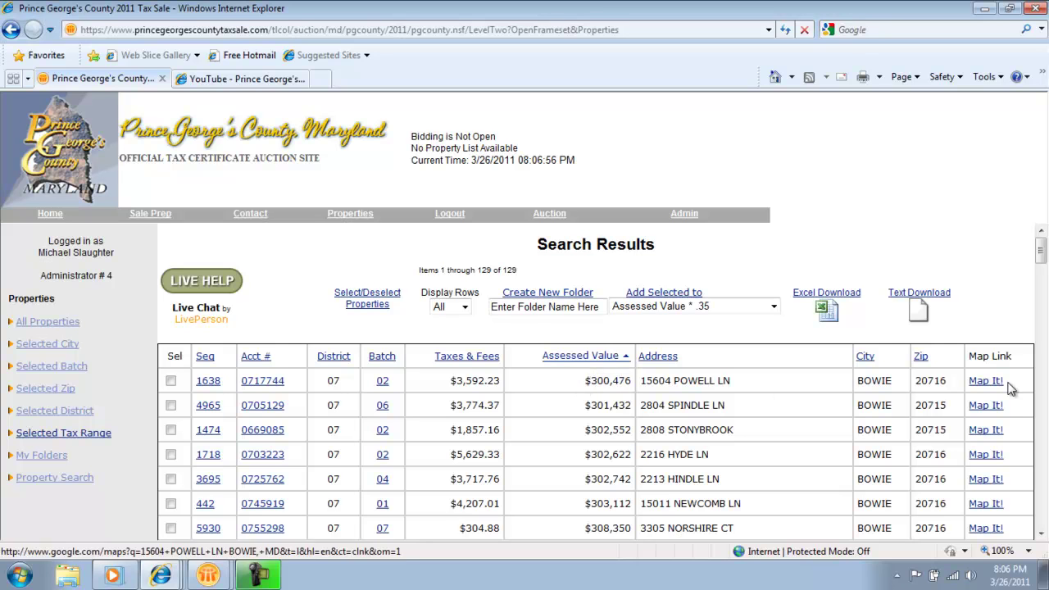
pyautogui.moveTo(1042, 260)
pyautogui.mouseDown()
pyautogui.moveTo(1042, 513)
pyautogui.moveTo(1042, 246)
pyautogui.mouseUp()
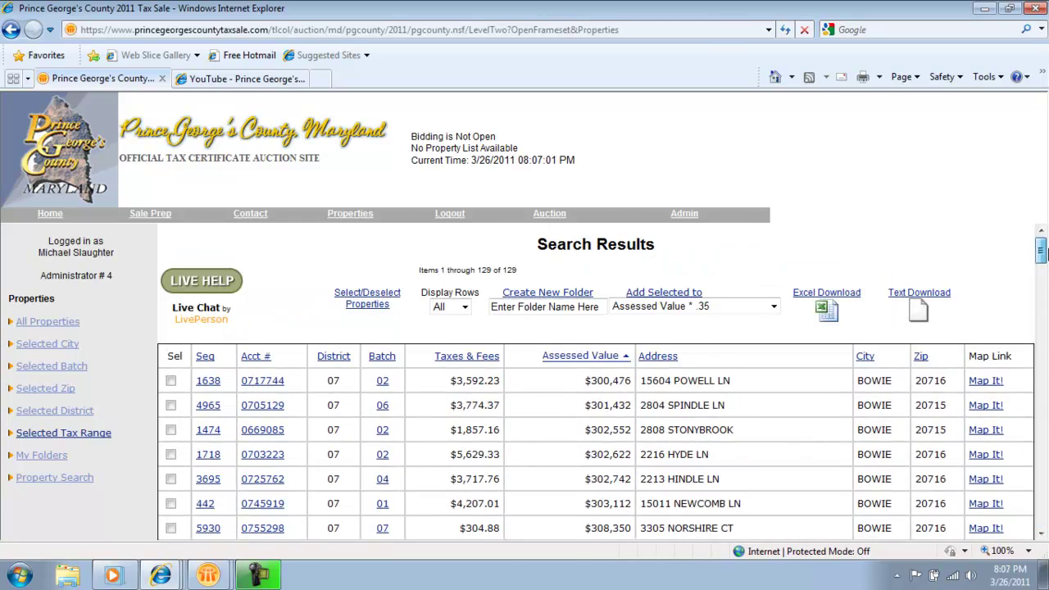
pyautogui.click(550, 358)
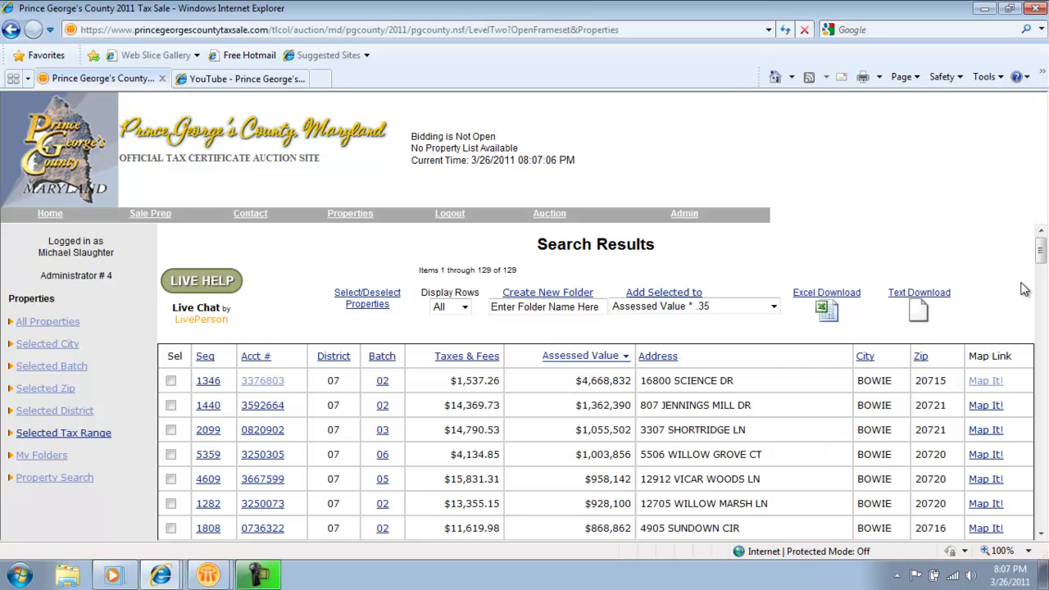
pyautogui.moveTo(1040, 251)
pyautogui.mouseDown()
pyautogui.moveTo(1043, 528)
pyautogui.moveTo(1041, 244)
pyautogui.mouseUp()
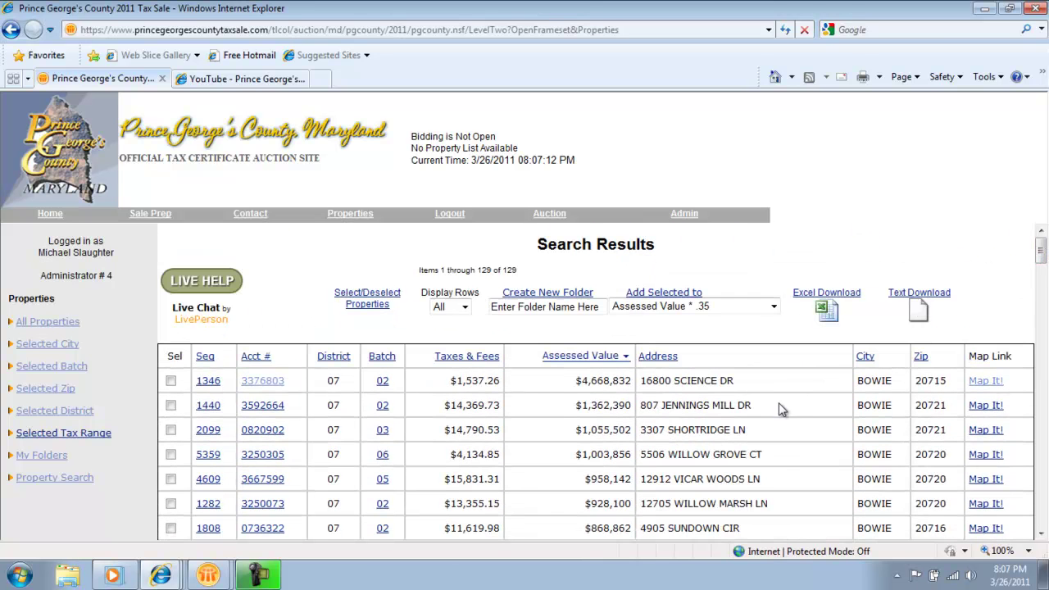